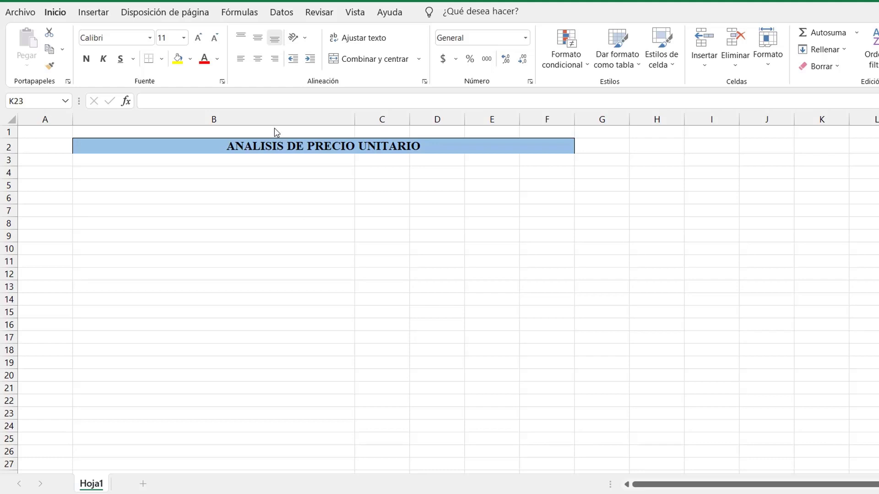
Merge B3:E3 and enter the wrapped slab description: 21 Mpa concrete, 0,12m thick, no reinforcing steel
{"action": "left_click", "coordinate": [288, 146]}
{"action": "left_click_drag", "start_coordinate": [300, 158], "coordinate": [491, 159]}
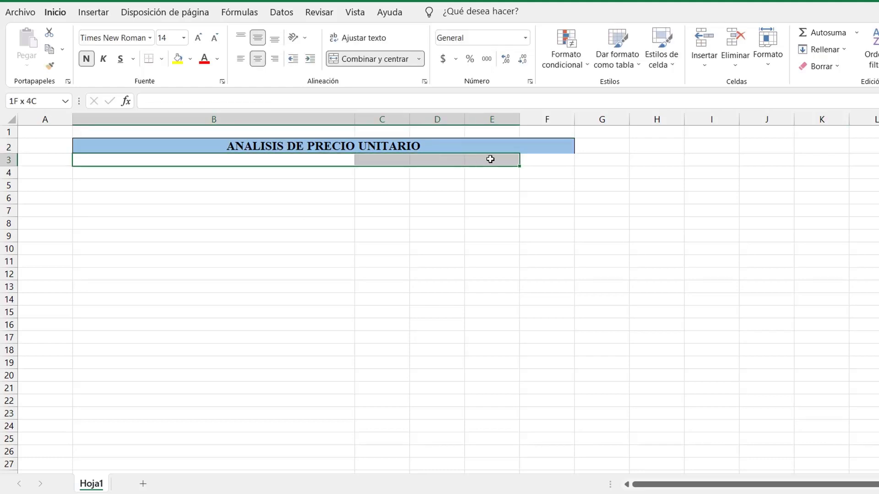
{"action": "left_click", "coordinate": [375, 59]}
{"action": "double_click", "coordinate": [113, 158]}
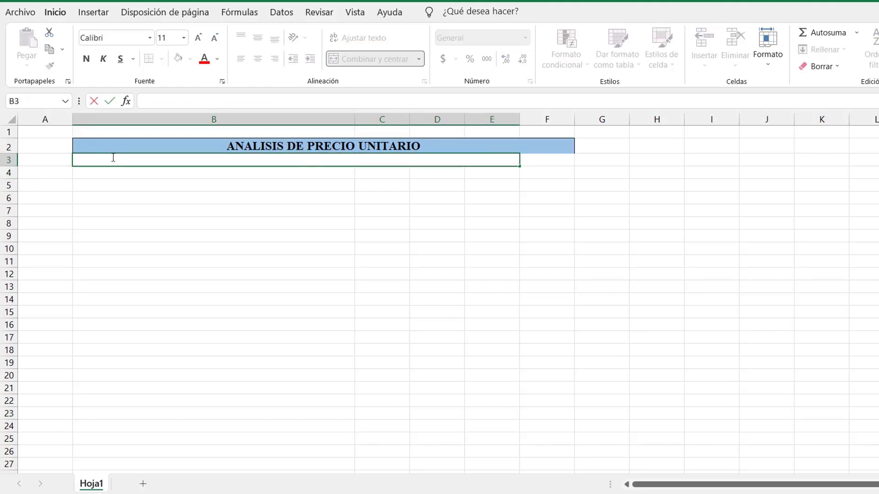
{"action": "type", "text": "Construcción"}
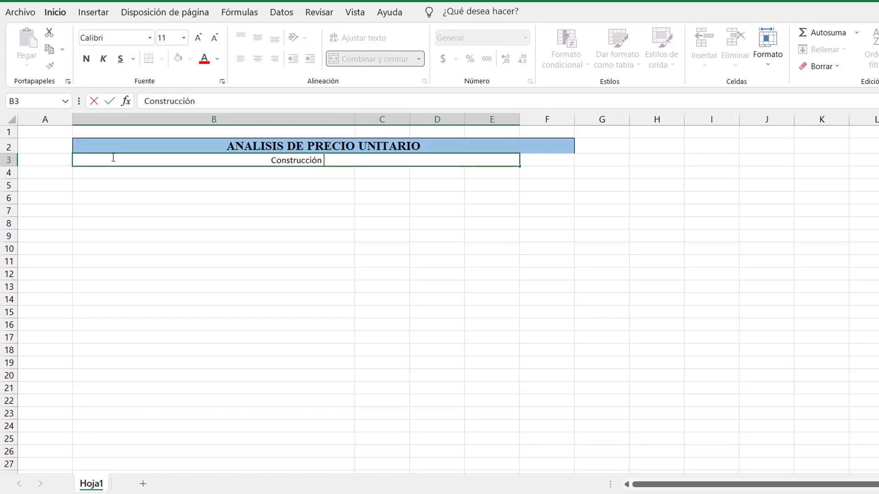
{"action": "type", "text": " de losa de contrapis"}
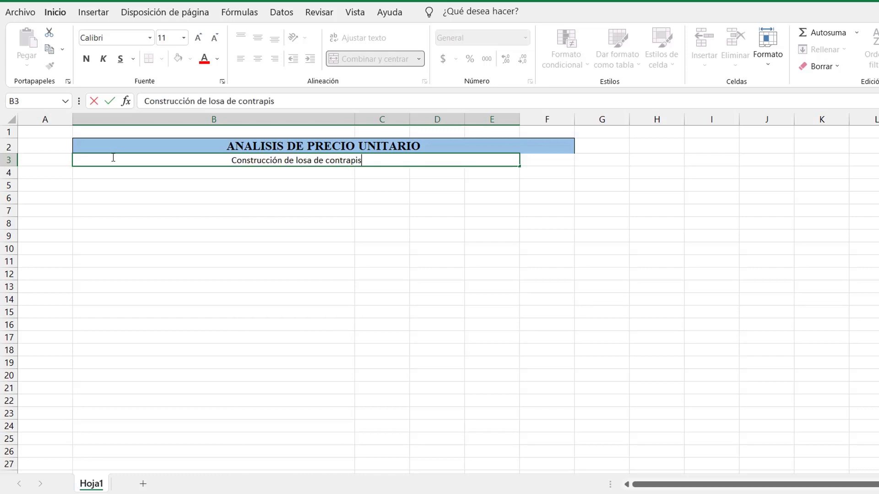
{"action": "type", "text": "o en concreto de"}
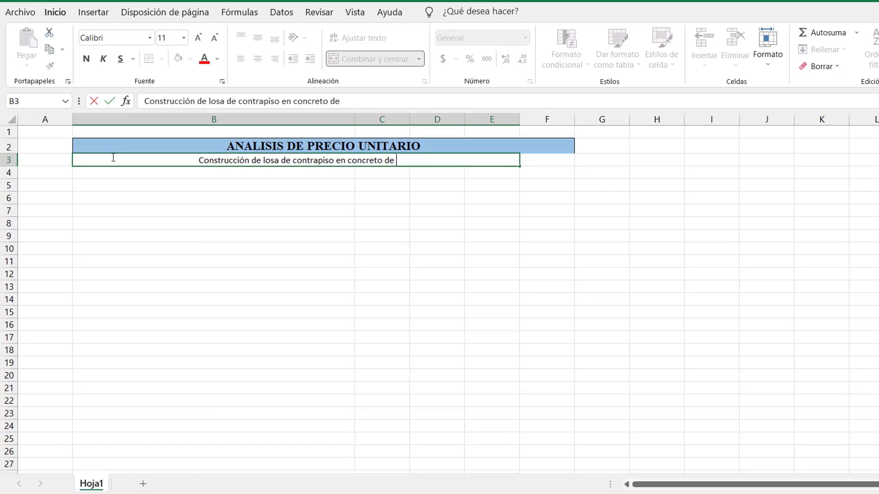
{"action": "type", "text": " 21 Mpa. "}
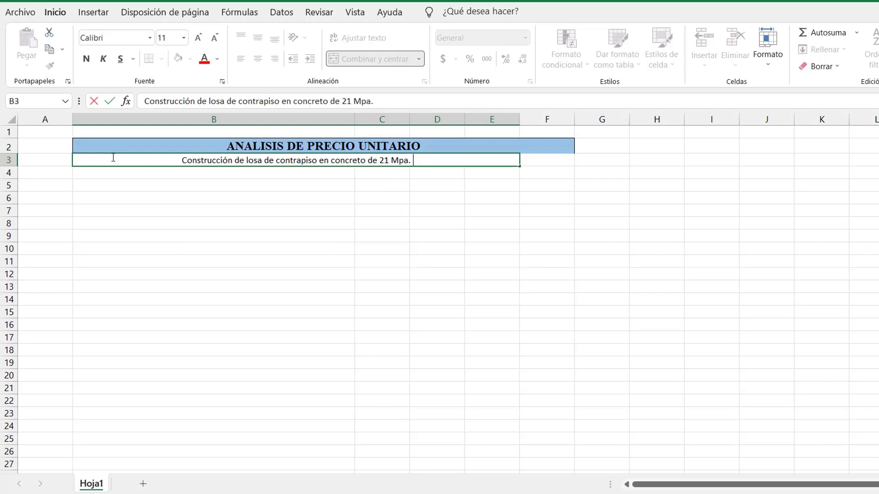
{"action": "type", "text": "Con un espesor de"}
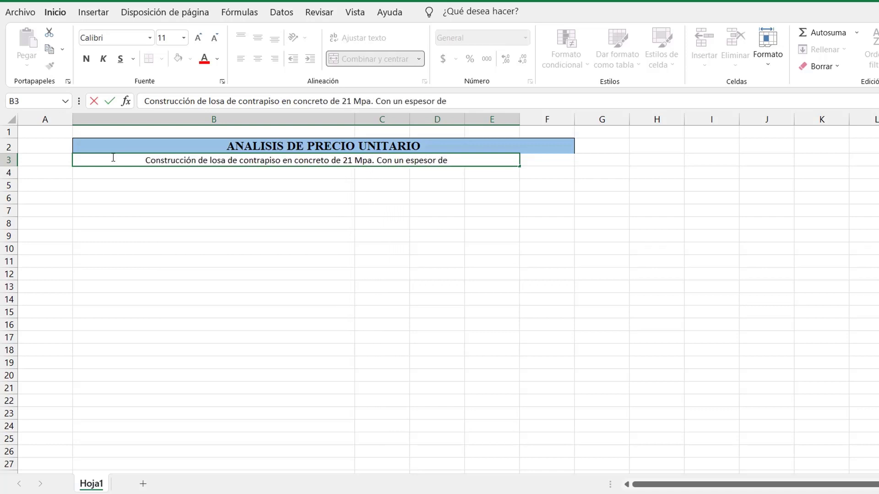
{"action": "type", "text": " 0,12m"}
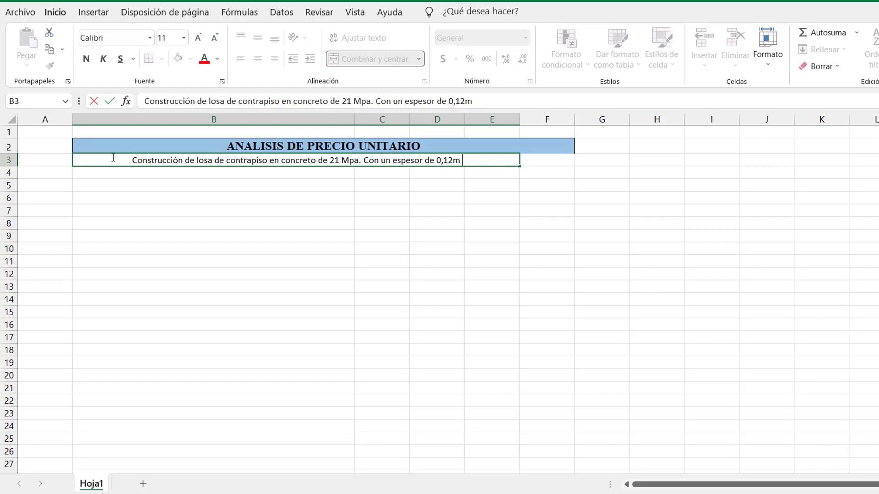
{"action": "type", "text": ". No incluye "}
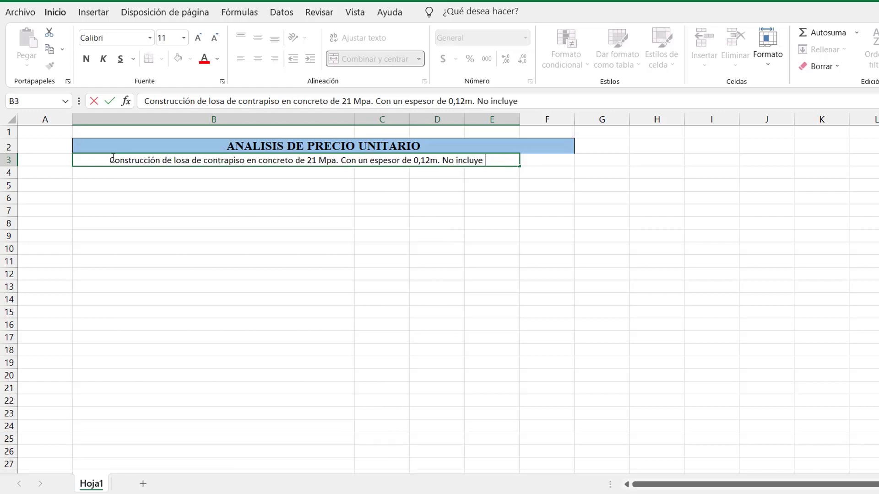
{"action": "type", "text": "acero de refuerzo"}
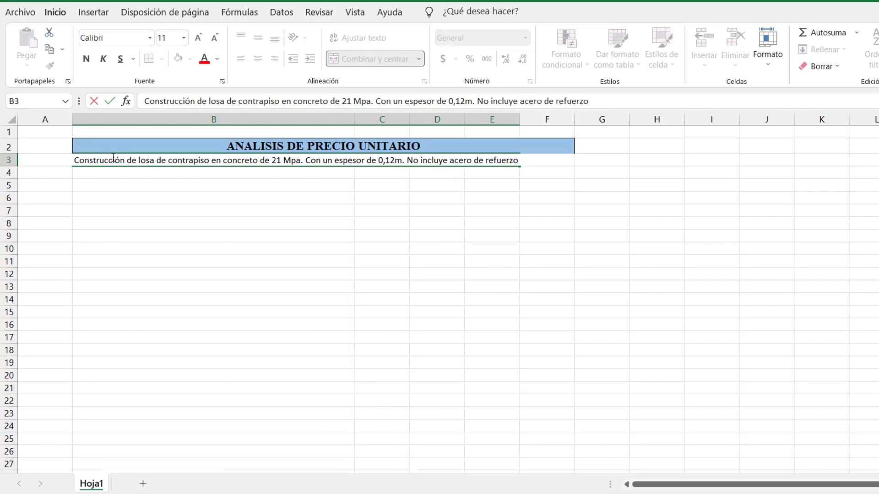
{"action": "type", "text": "."}
{"action": "left_click", "coordinate": [231, 252]}
{"action": "left_click", "coordinate": [137, 165]}
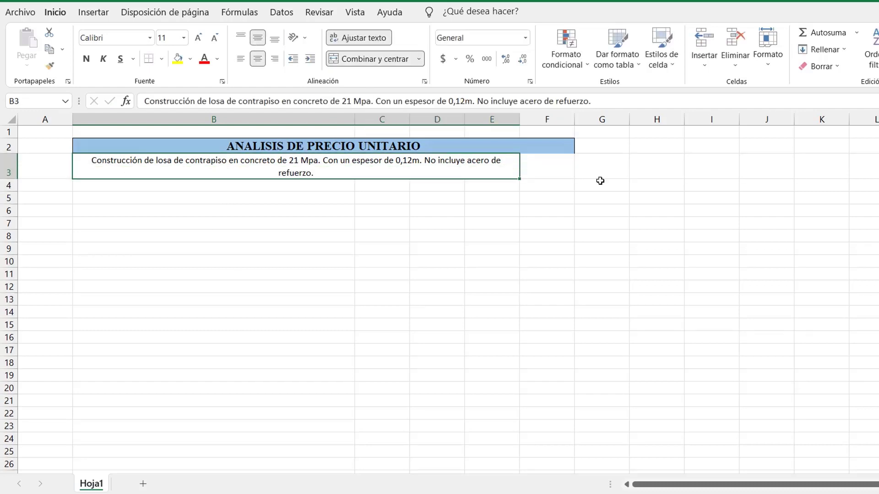
Enter the unit m2 in F3, centred vertically and horizontally
{"action": "left_click", "coordinate": [547, 166]}
{"action": "type", "text": "m2"}
{"action": "left_click", "coordinate": [534, 172]}
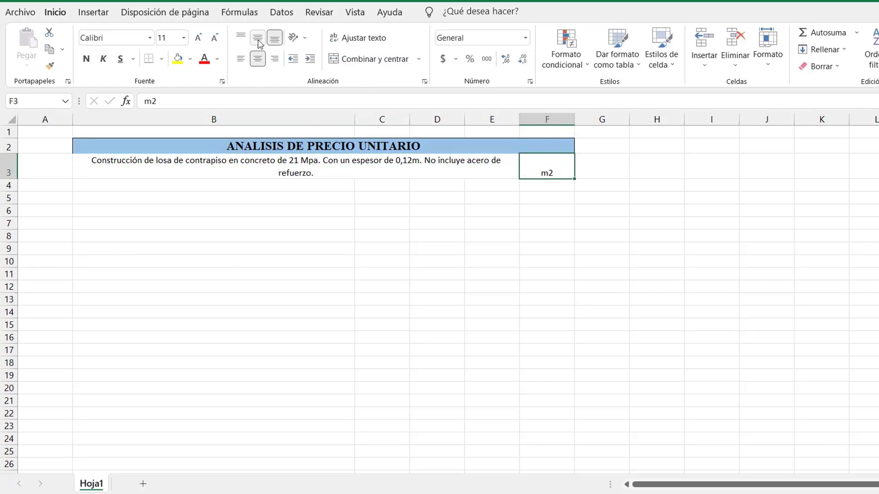
{"action": "left_click", "coordinate": [259, 42]}
{"action": "left_click", "coordinate": [437, 223]}
Add the labels Rendimiento: in B4 and Jornada in E4
{"action": "left_click", "coordinate": [316, 182]}
{"action": "type", "text": "Rendimiento"}
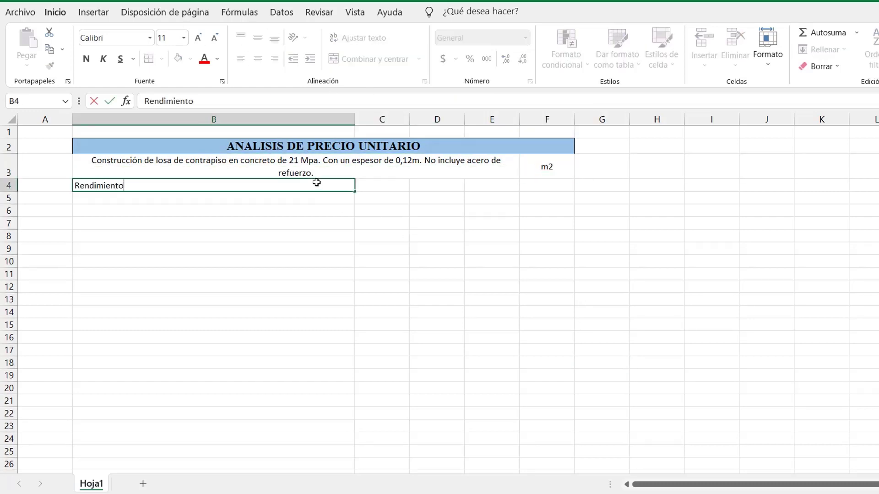
{"action": "type", "text": ":"}
{"action": "key", "text": "Tab"}
{"action": "key", "text": "Tab"}
{"action": "key", "text": "Tab"}
{"action": "type", "text": "Jornada"}
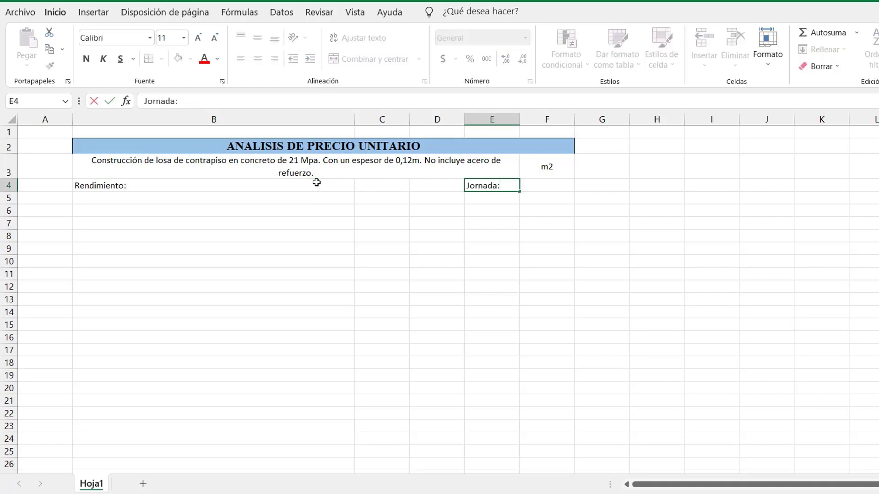
Apply all borders to the title and description block B2:F3, to B4:C4 and to E4:F4
{"action": "left_click_drag", "start_coordinate": [274, 146], "coordinate": [547, 169]}
{"action": "left_click", "coordinate": [161, 58]}
{"action": "left_click", "coordinate": [183, 173]}
{"action": "left_click_drag", "start_coordinate": [314, 187], "coordinate": [380, 185]}
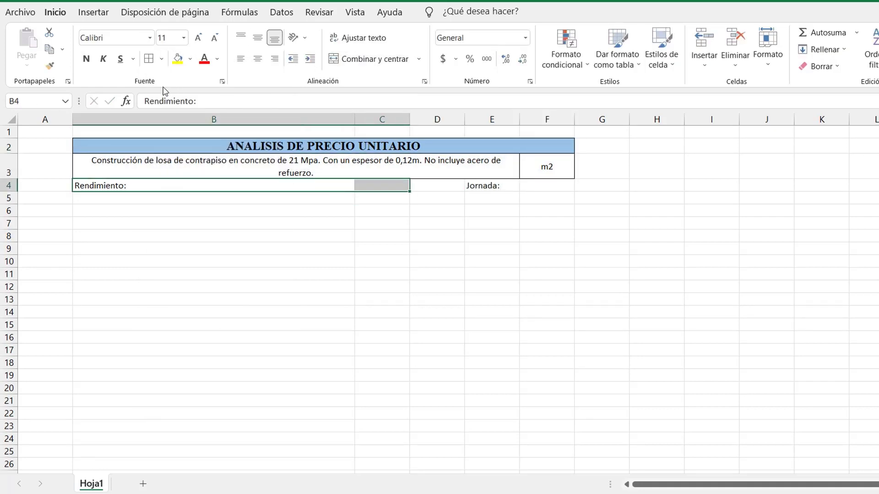
{"action": "left_click", "coordinate": [149, 58]}
{"action": "left_click_drag", "start_coordinate": [488, 187], "coordinate": [547, 185]}
{"action": "left_click", "coordinate": [149, 58]}
{"action": "left_click", "coordinate": [292, 233]}
{"action": "left_click", "coordinate": [277, 215]}
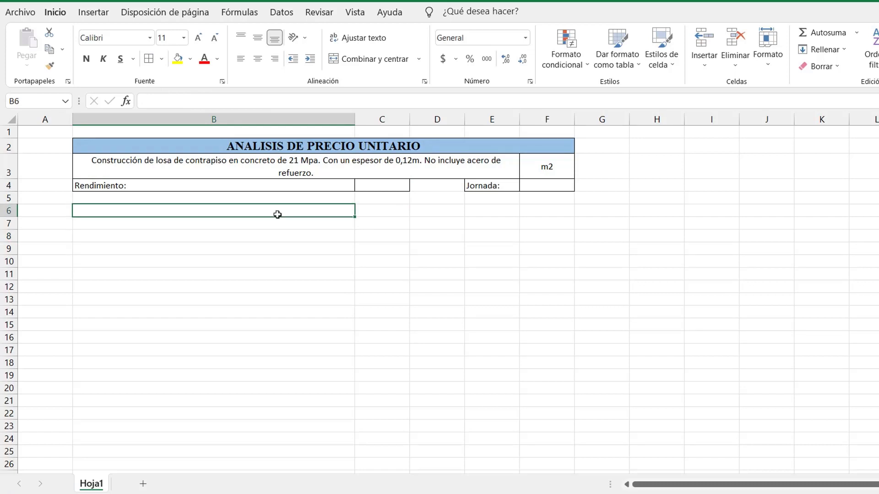
Type the headings Descripción, Unidad, Cantidad, Costo and Subtotal across B6:F6
{"action": "type", "text": "Desc"}
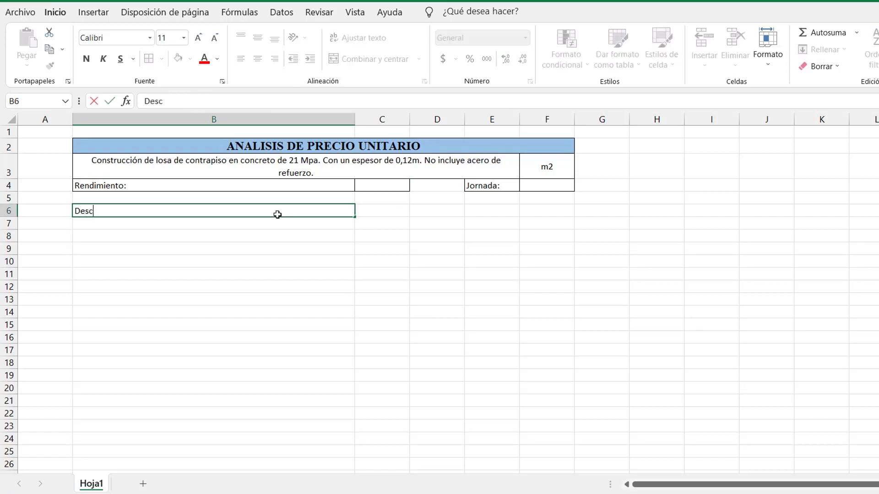
{"action": "type", "text": "n"}
{"action": "key", "text": "Tab"}
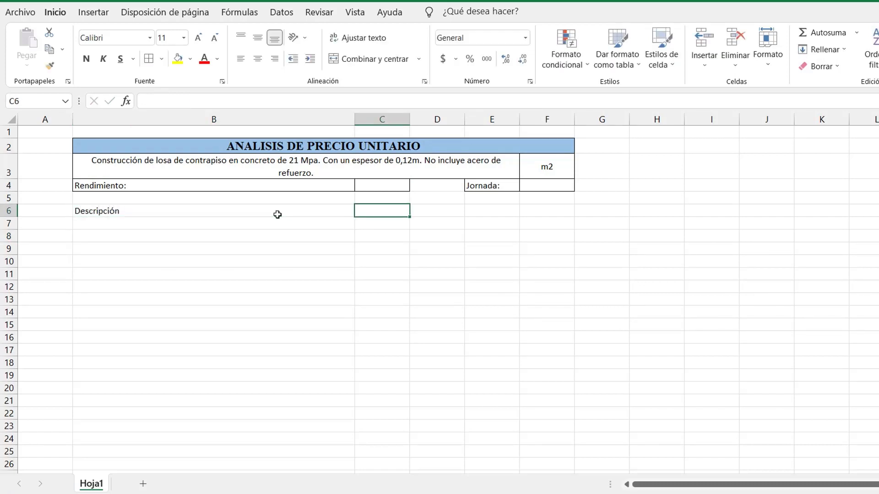
{"action": "type", "text": "Unidad"}
{"action": "key", "text": "Tab"}
{"action": "type", "text": "C"}
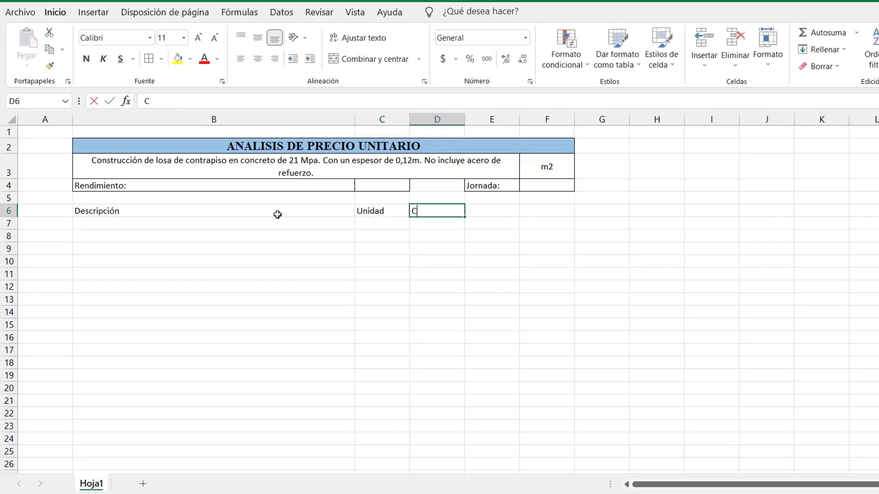
{"action": "type", "text": "antidad"}
{"action": "key", "text": "Tab"}
{"action": "type", "text": "Costo"}
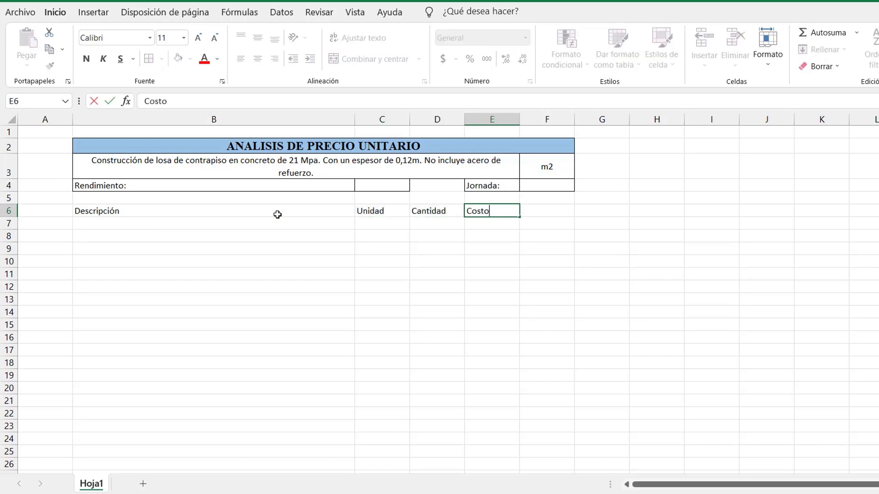
{"action": "key", "text": "Tab"}
{"action": "type", "text": "Subtotal"}
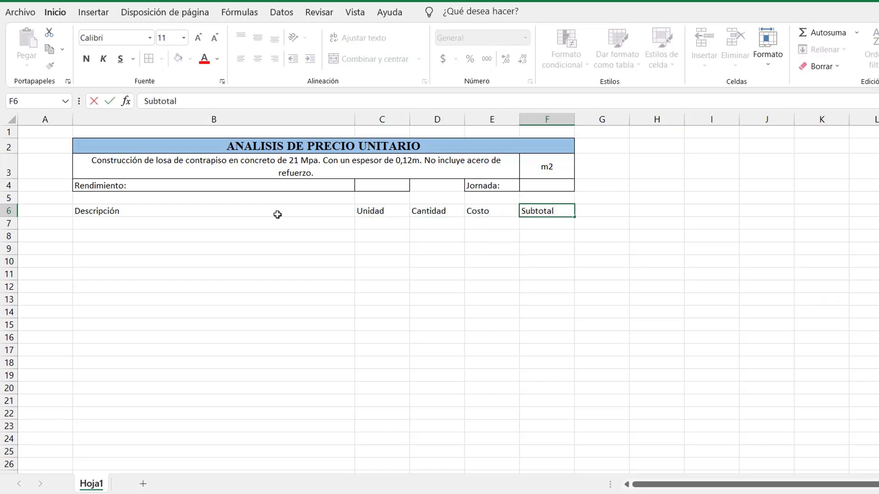
{"action": "left_click", "coordinate": [307, 256]}
{"action": "left_click", "coordinate": [301, 223]}
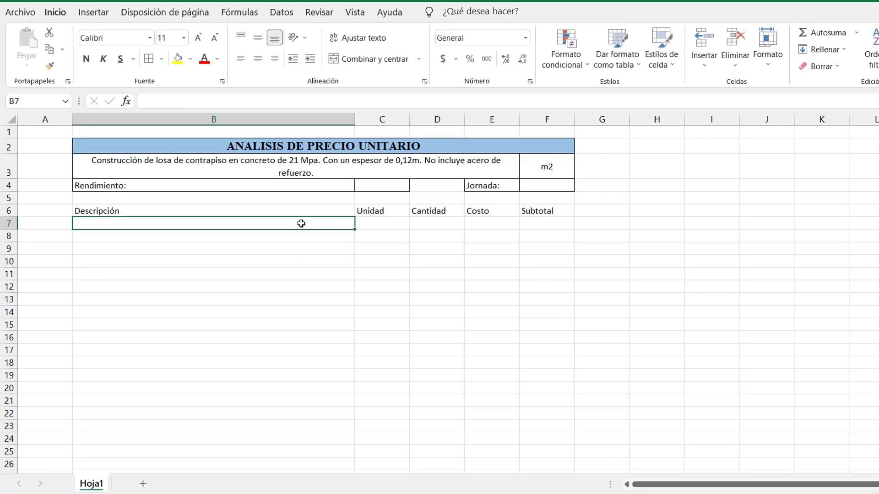
Under Materiales in B7, list Concreto de 21 Mpa preparado en obra, Tabla madera comun, Larguero de 2"x4" por 3m, Clavo comun
{"action": "type", "text": "Materiales"}
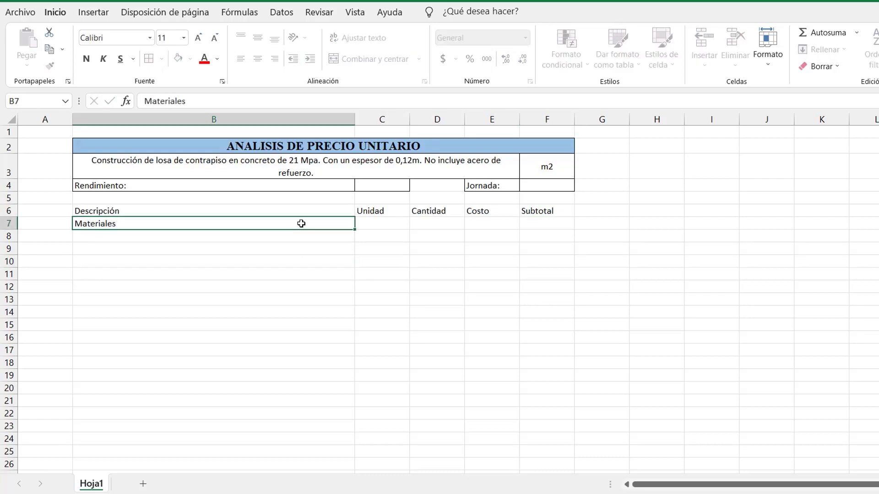
{"action": "key", "text": "Return"}
{"action": "type", "text": "Concreto de 21 Mp"}
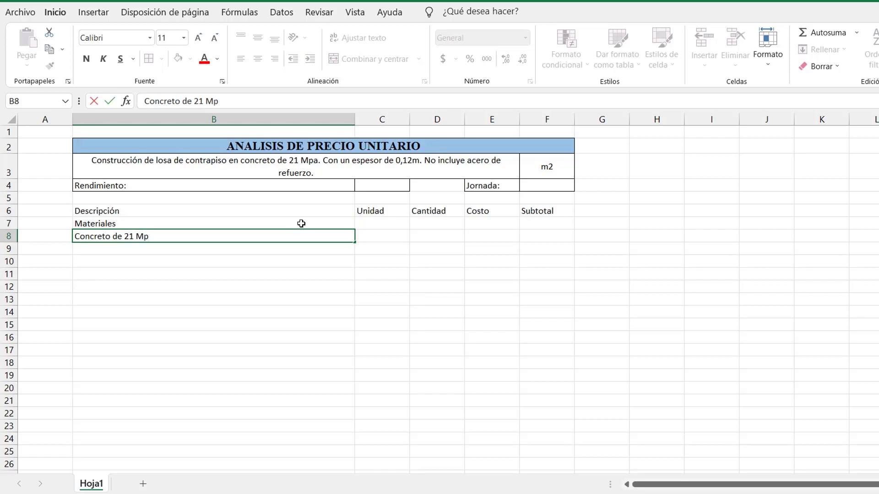
{"action": "type", "text": "a preparado"}
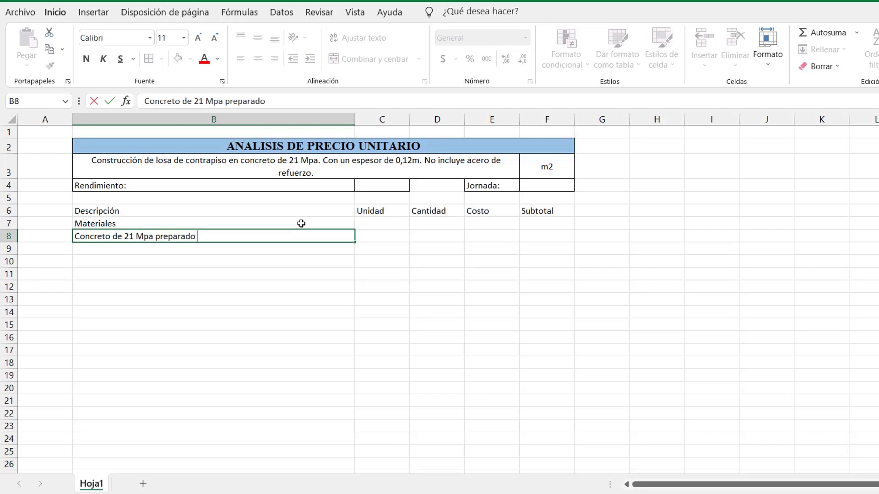
{"action": "type", "text": " en obra"}
{"action": "key", "text": "Return"}
{"action": "type", "text": "Tab"}
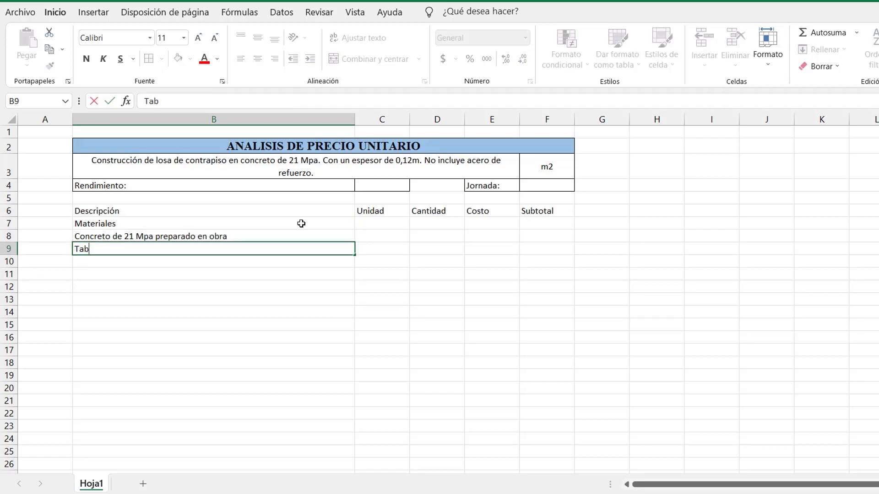
{"action": "type", "text": "la madera com"}
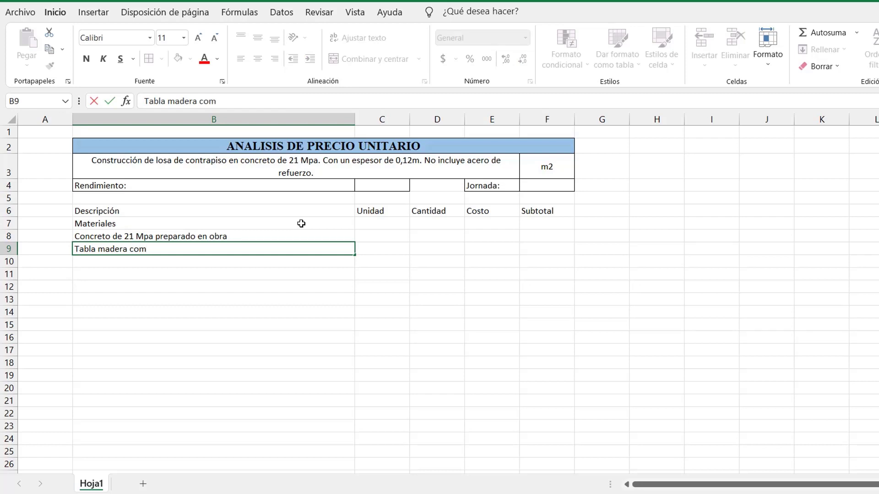
{"action": "type", "text": "un"}
{"action": "key", "text": "Return"}
{"action": "type", "text": "Larguero de 2\"x4\" "}
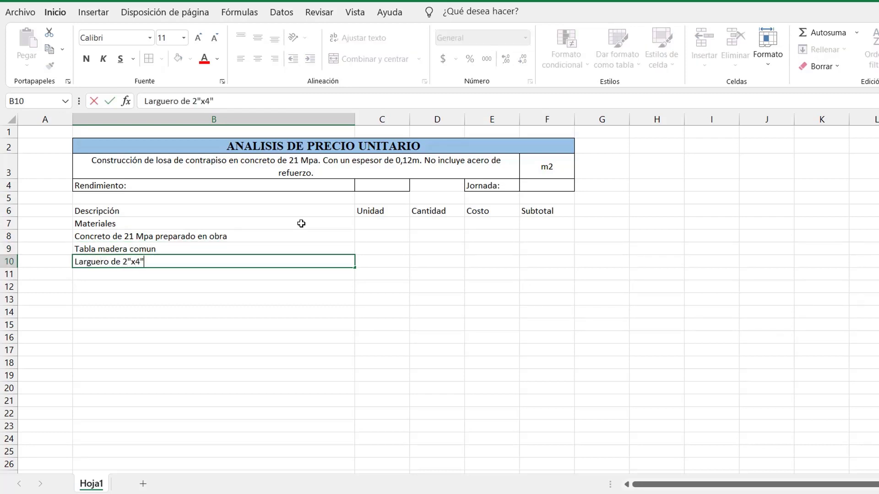
{"action": "type", "text": "por 3m"}
{"action": "key", "text": "Return"}
{"action": "type", "text": "Clavo c"}
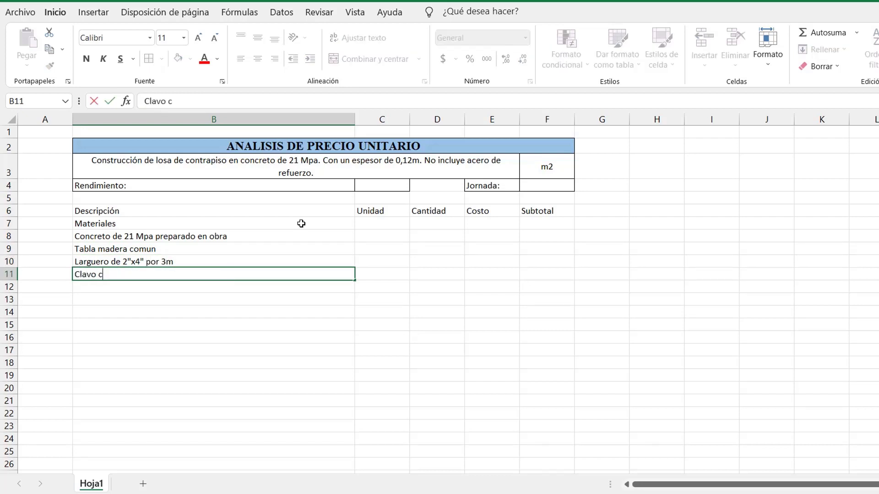
{"action": "type", "text": "omun"}
{"action": "key", "text": "Return"}
List Mano de obra, Cuadrilla oficial + ayudante, Herramienta and Herramienta menor below the materials
{"action": "type", "text": "Man"}
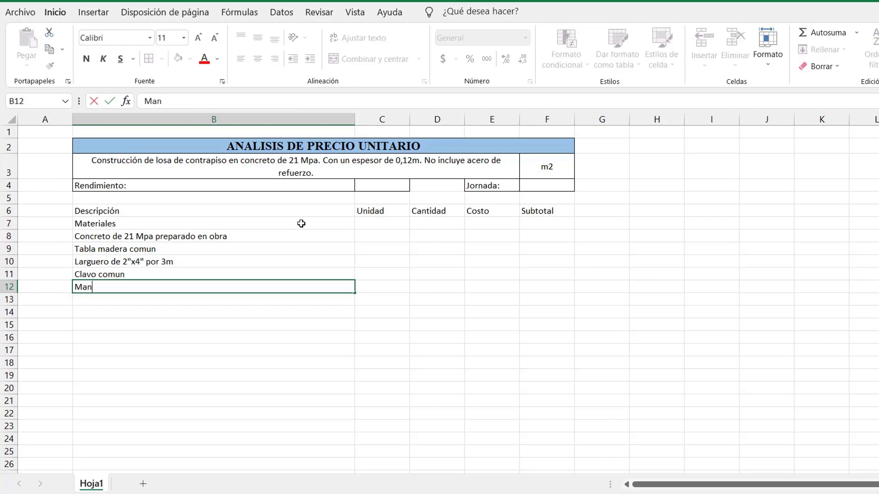
{"action": "type", "text": "o de obra"}
{"action": "key", "text": "Return"}
{"action": "type", "text": "Cuadr"}
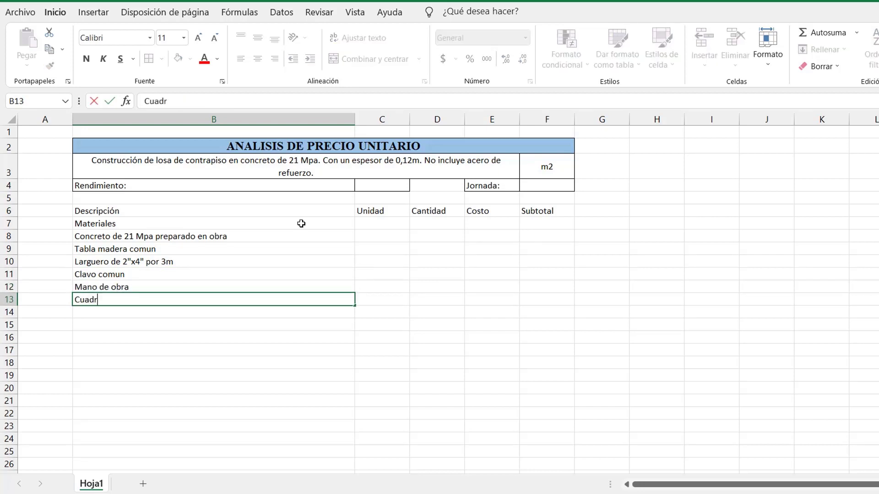
{"action": "type", "text": "illa oficial"}
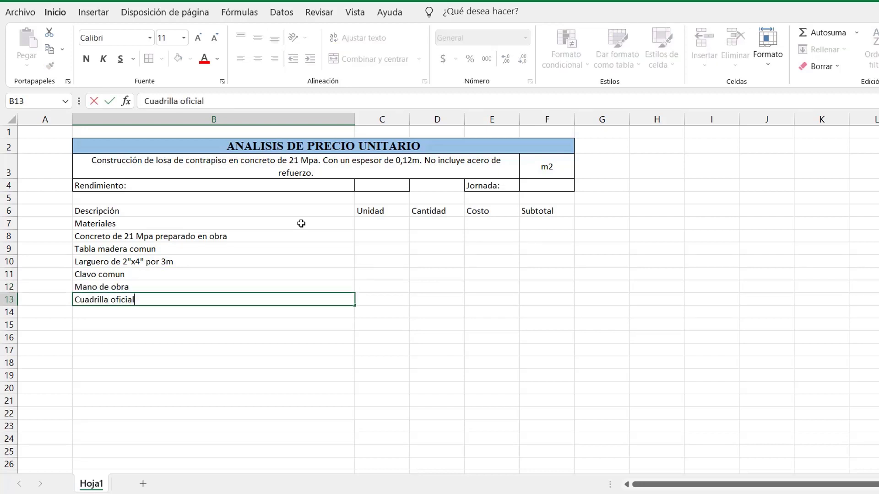
{"action": "type", "text": " + ayudan"}
{"action": "type", "text": "te"}
{"action": "key", "text": "Return"}
{"action": "type", "text": "Herra"}
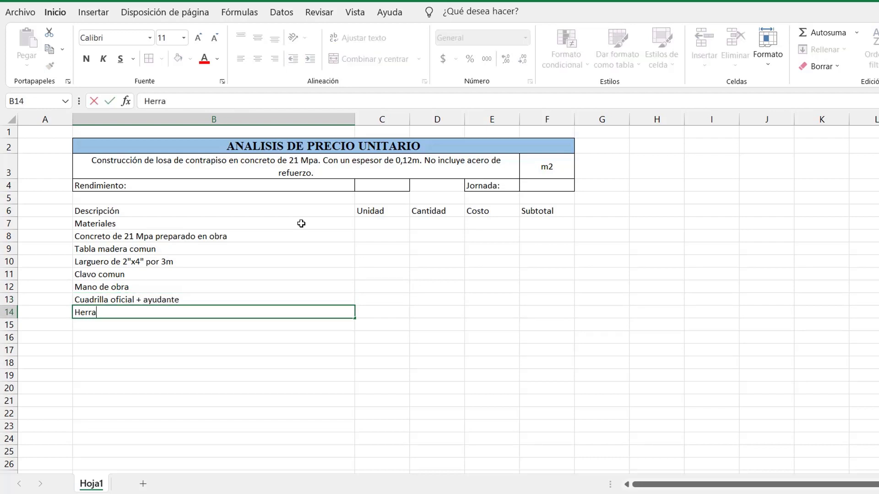
{"action": "type", "text": "mienta"}
{"action": "key", "text": "Return"}
{"action": "type", "text": "Herra"}
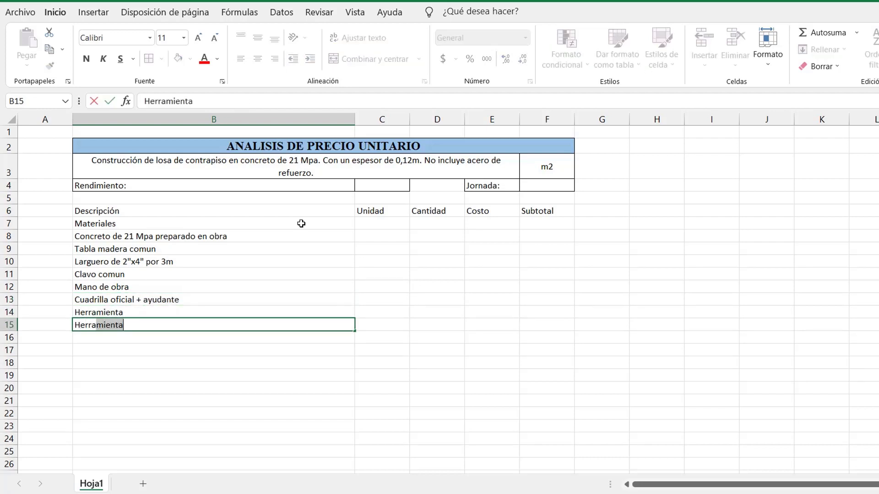
{"action": "type", "text": "mienta menor"}
{"action": "key", "text": "Return"}
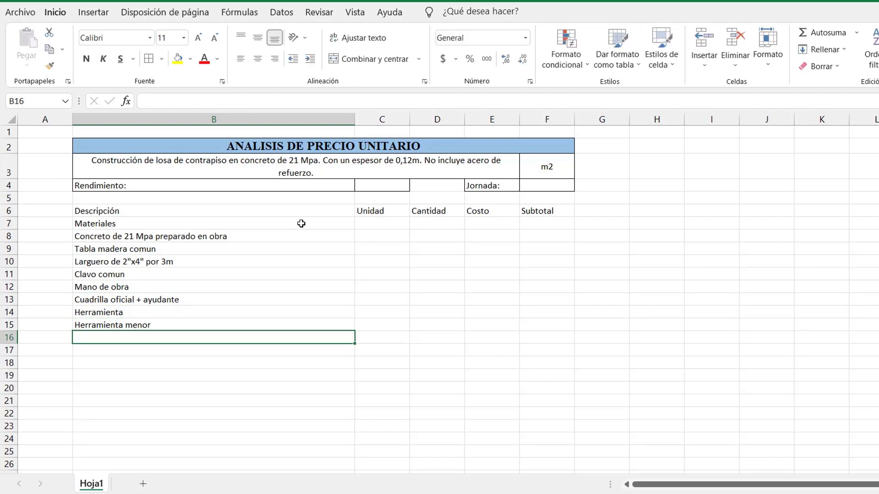
Add Equipo, Vibrador de concreto, Transporte, Acarreo interno de materiales and Transporte de materiales
{"action": "type", "text": "Equ"}
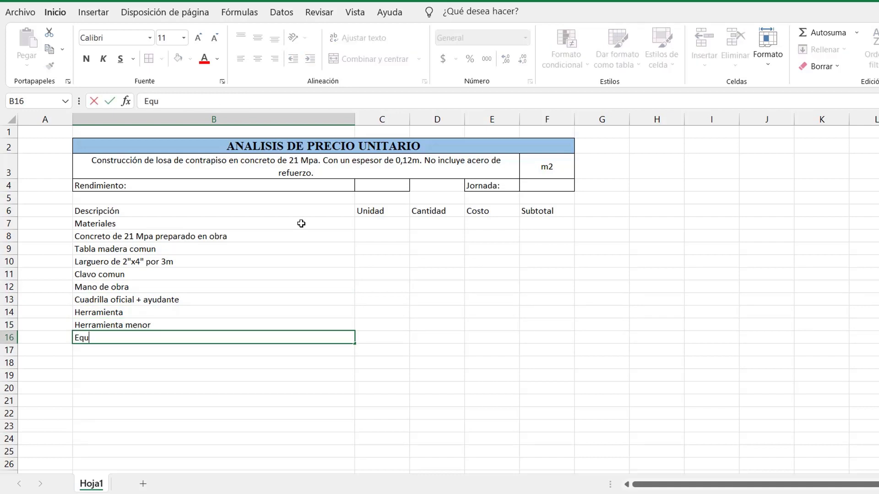
{"action": "type", "text": "ipo"}
{"action": "key", "text": "Return"}
{"action": "type", "text": "Vi"}
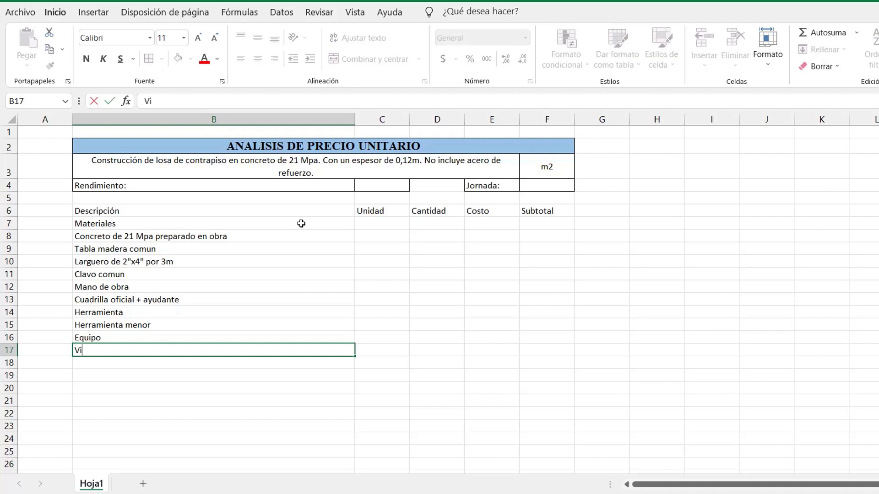
{"action": "type", "text": "brador de con"}
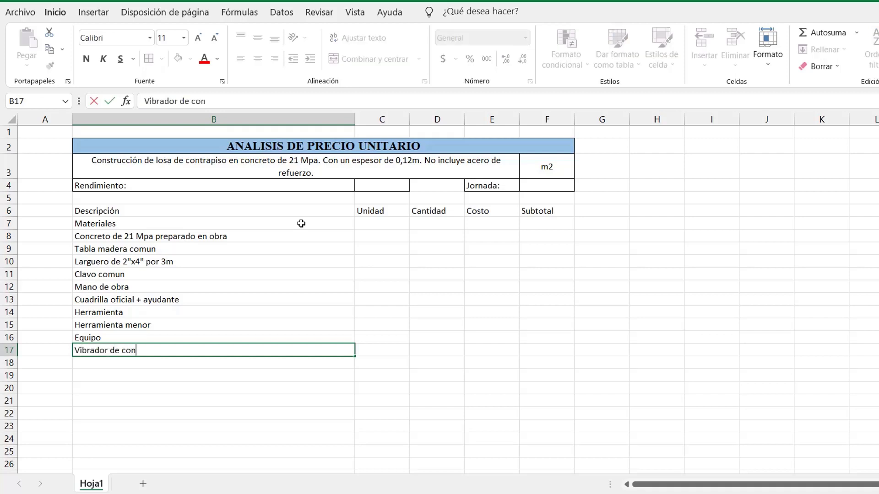
{"action": "type", "text": "creto"}
{"action": "key", "text": "Return"}
{"action": "type", "text": "Tra"}
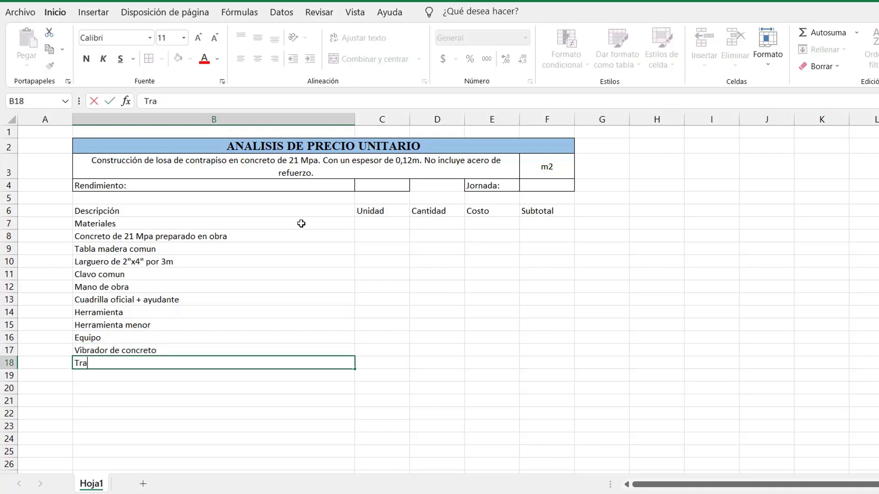
{"action": "type", "text": "nsporte"}
{"action": "key", "text": "Return"}
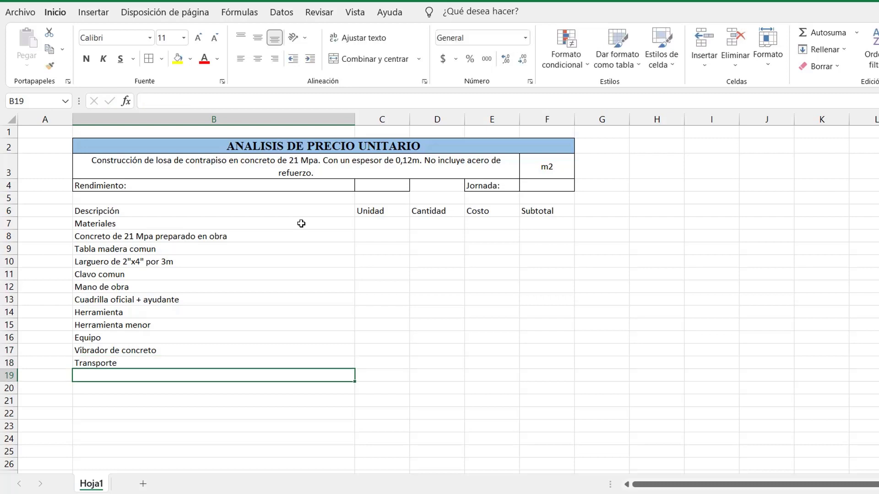
{"action": "type", "text": "Acarreo in"}
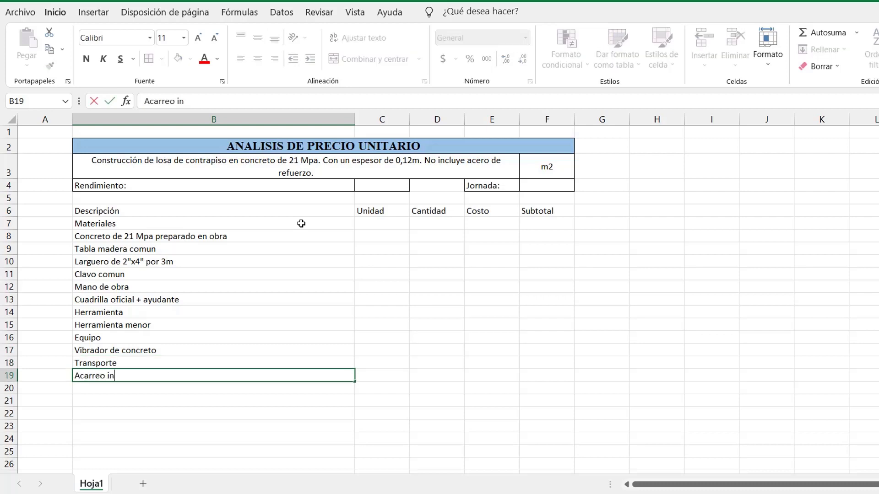
{"action": "type", "text": "terno de materiales"}
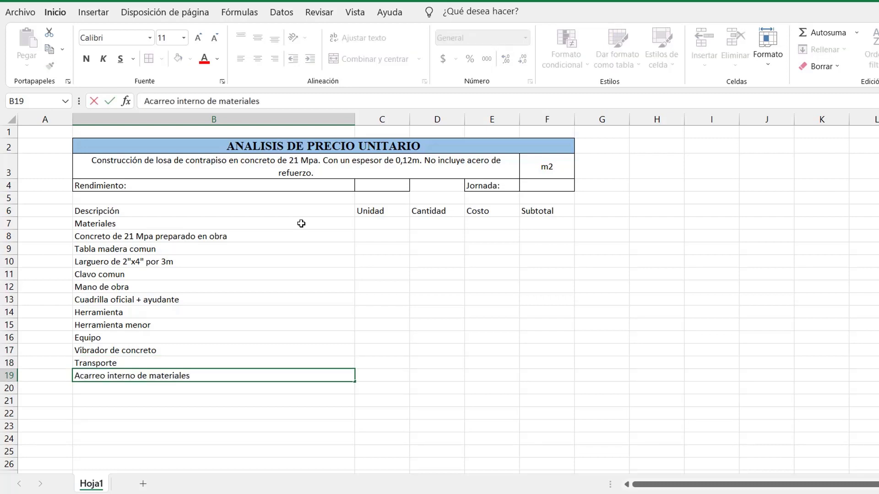
{"action": "key", "text": "Return"}
{"action": "type", "text": "Transpo"}
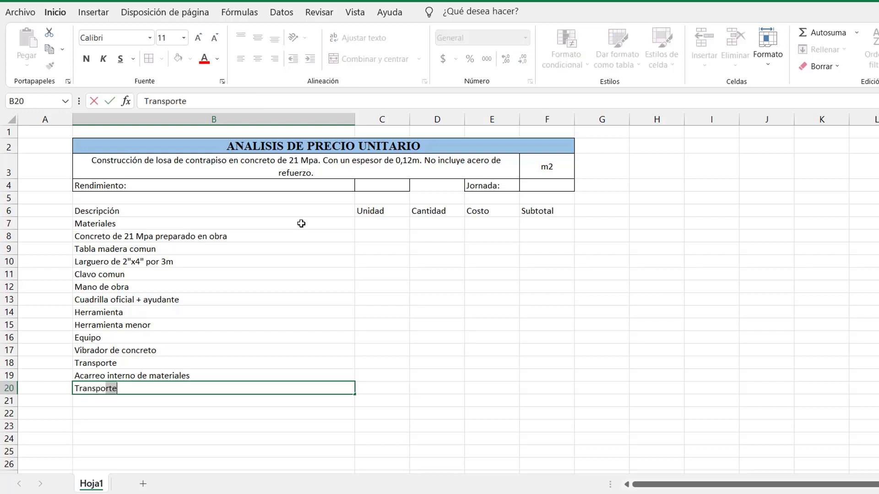
{"action": "type", "text": "rte de mater"}
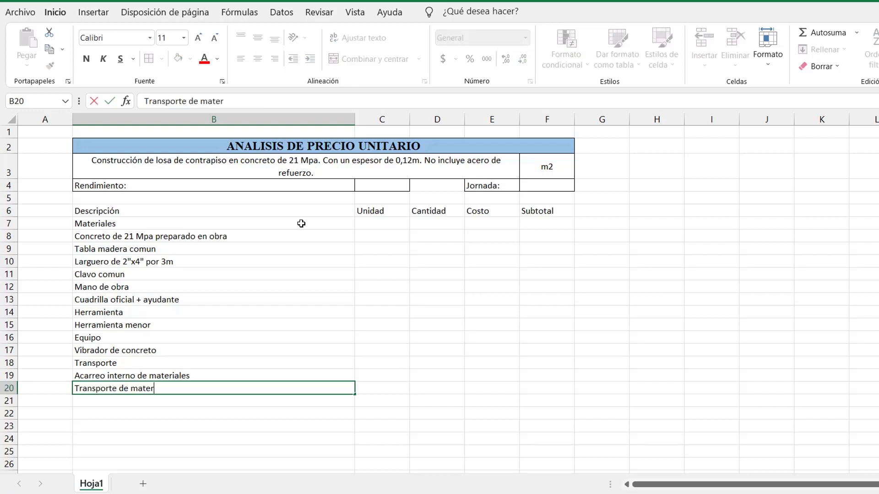
{"action": "type", "text": "iales"}
{"action": "left_click_drag", "start_coordinate": [354, 401], "coordinate": [491, 402]}
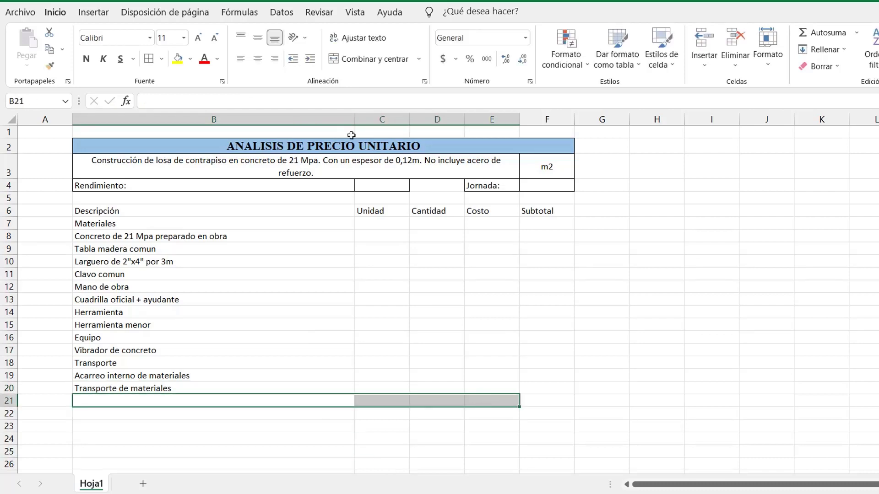
Merge B21:E21 into a bold, pale blue Total (m2) row
{"action": "left_click", "coordinate": [371, 59]}
{"action": "double_click", "coordinate": [341, 398]}
{"action": "type", "text": "To"}
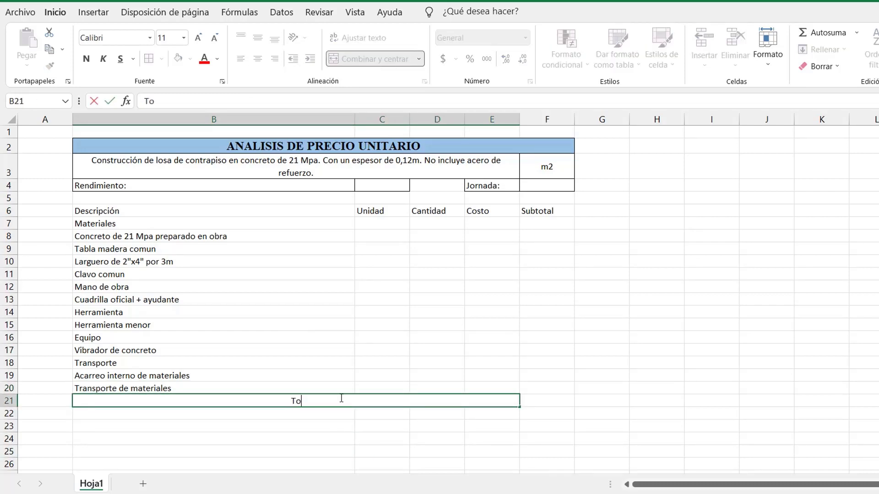
{"action": "type", "text": "tal (m2)"}
{"action": "left_click", "coordinate": [552, 402]}
{"action": "left_click_drag", "start_coordinate": [510, 394], "coordinate": [547, 401]}
{"action": "left_click", "coordinate": [86, 59]}
{"action": "left_click", "coordinate": [190, 59]}
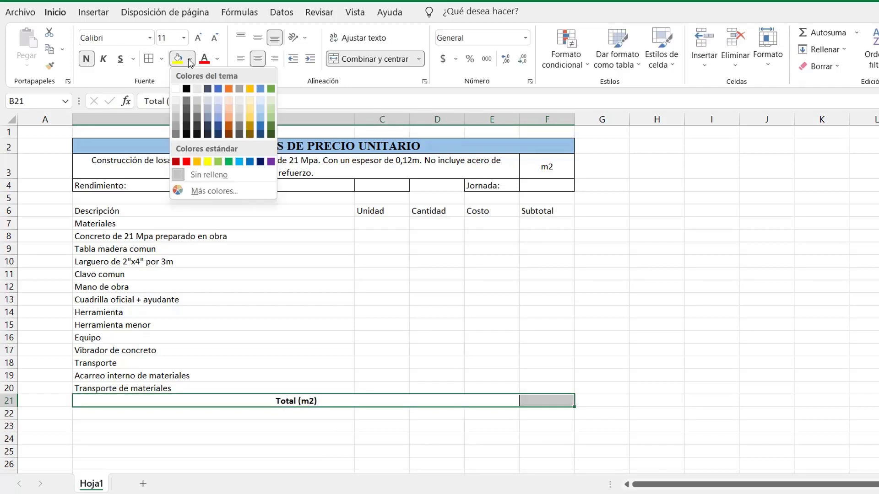
{"action": "left_click", "coordinate": [261, 98]}
{"action": "left_click", "coordinate": [380, 286]}
Make the header row B6:F6 bold, centred and filled pale blue
{"action": "left_click_drag", "start_coordinate": [91, 211], "coordinate": [548, 211]}
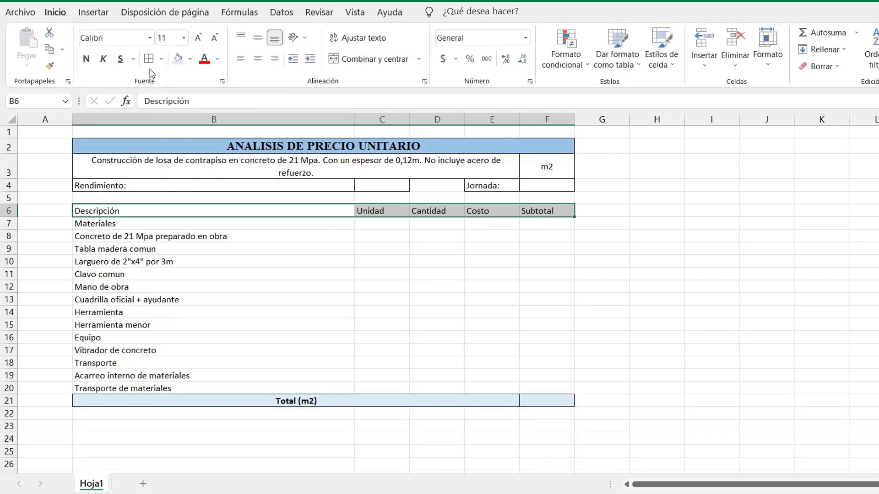
{"action": "left_click", "coordinate": [258, 59]}
{"action": "left_click", "coordinate": [86, 58]}
{"action": "left_click", "coordinate": [178, 59]}
{"action": "left_click", "coordinate": [382, 299]}
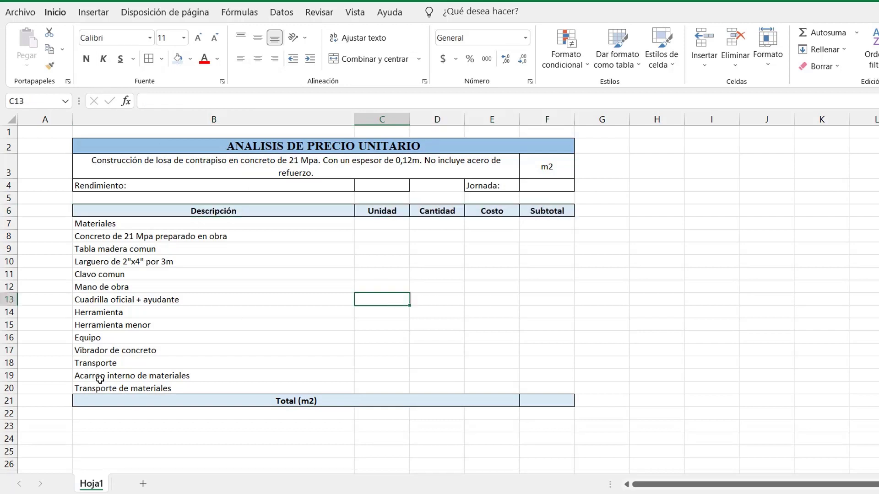
Merge the Transporte row B18:E18, left-aligned and bold
{"action": "left_click_drag", "start_coordinate": [99, 363], "coordinate": [492, 363]}
{"action": "left_click", "coordinate": [373, 59]}
{"action": "left_click", "coordinate": [240, 59]}
{"action": "left_click", "coordinate": [86, 58]}
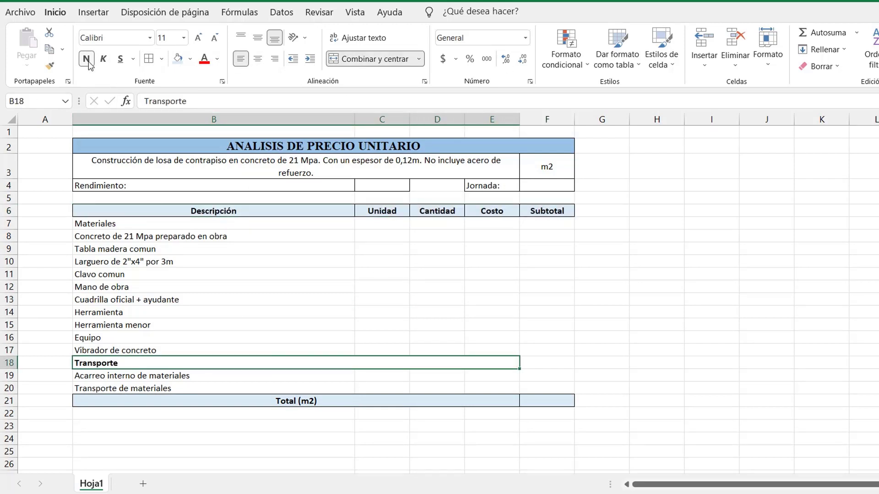
Apply all borders to the whole table B6:F21
{"action": "left_click_drag", "start_coordinate": [91, 210], "coordinate": [547, 400]}
{"action": "left_click", "coordinate": [148, 58]}
{"action": "left_click", "coordinate": [656, 338]}
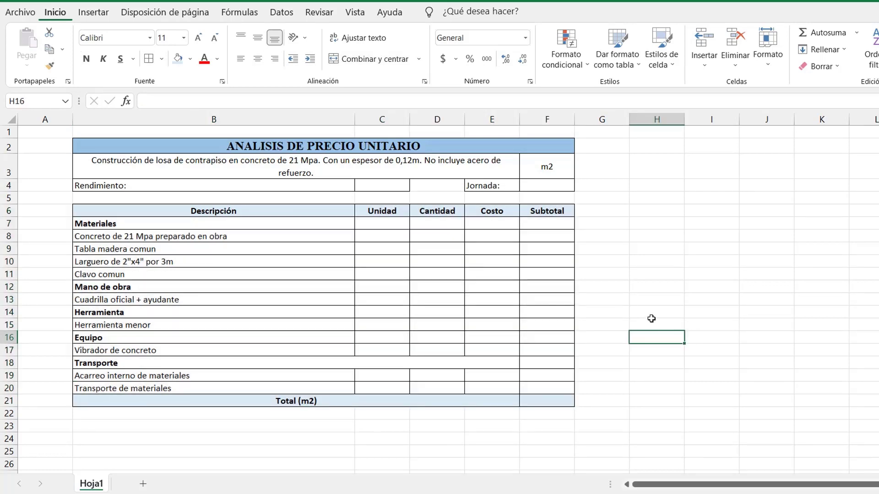
Copy the Transporte formatting to the Equipo, Herramienta, Mano de obra and Materiales rows
{"action": "left_click", "coordinate": [155, 363]}
{"action": "left_click", "coordinate": [50, 66]}
{"action": "left_click", "coordinate": [156, 338]}
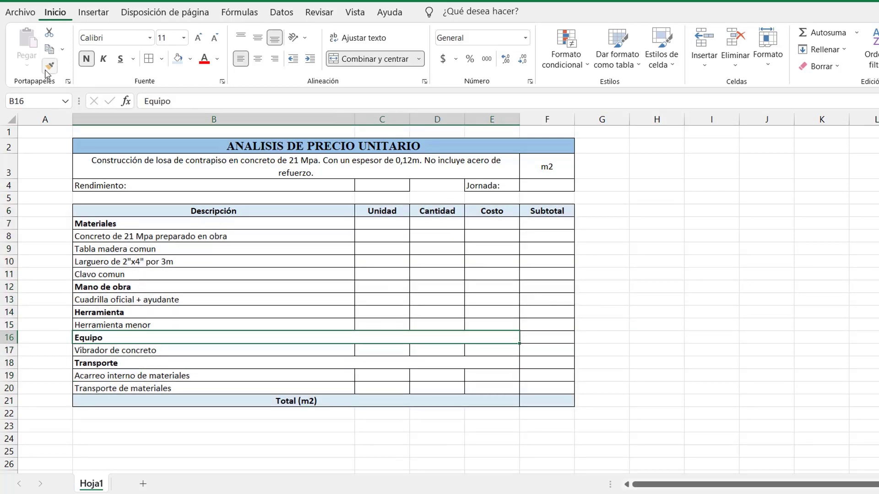
{"action": "left_click", "coordinate": [49, 66]}
{"action": "left_click", "coordinate": [138, 312]}
{"action": "left_click", "coordinate": [50, 66]}
{"action": "left_click", "coordinate": [197, 287]}
{"action": "left_click", "coordinate": [50, 66]}
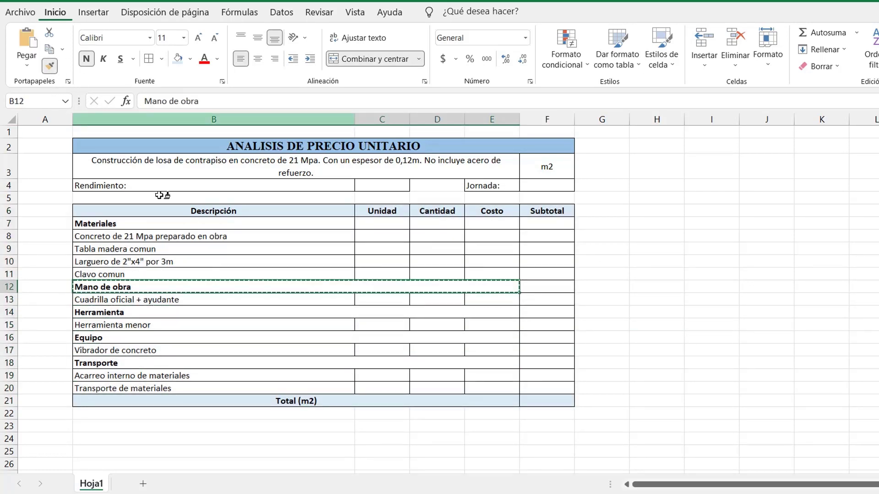
{"action": "left_click", "coordinate": [183, 223]}
Enter the units m3, un, un, lb and jor for the materials and crew items
{"action": "left_click", "coordinate": [397, 236]}
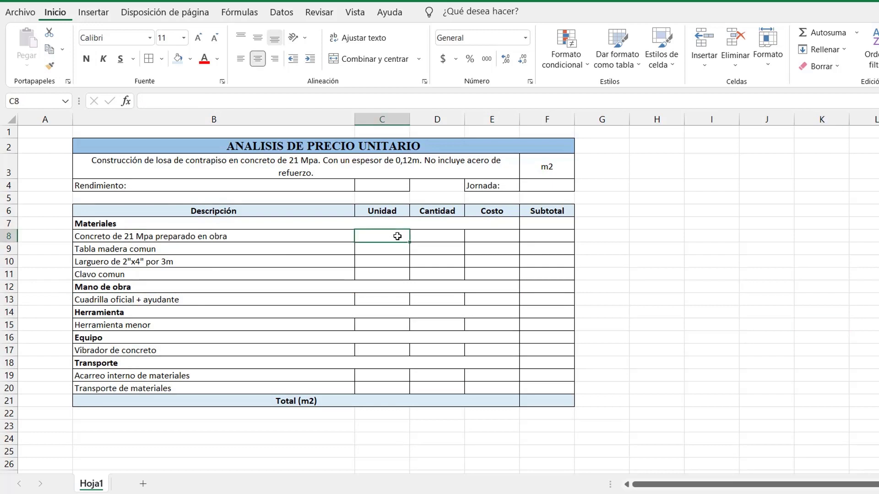
{"action": "type", "text": "m3"}
{"action": "key", "text": "Return"}
{"action": "type", "text": "un"}
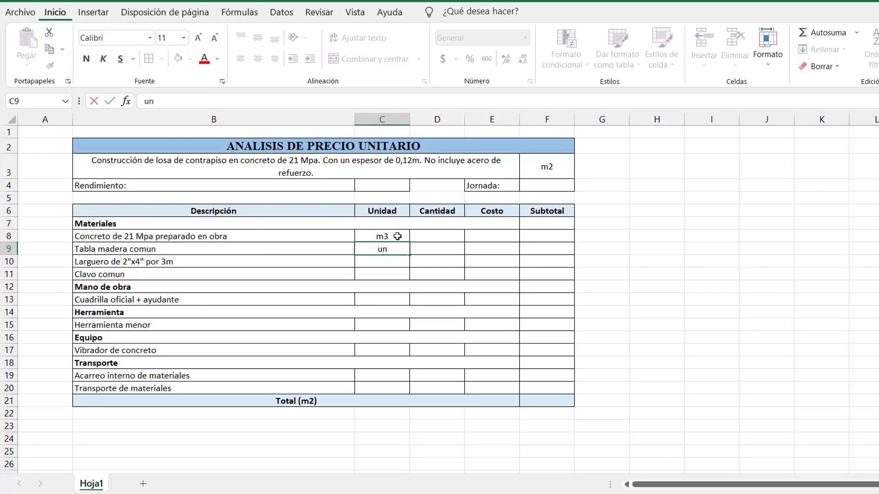
{"action": "key", "text": "Return"}
{"action": "type", "text": "un"}
{"action": "key", "text": "Return"}
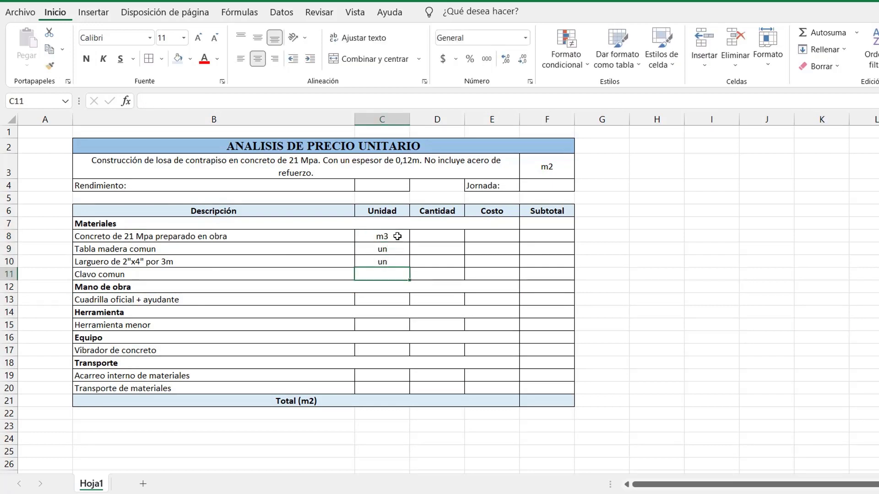
{"action": "type", "text": "lb"}
{"action": "key", "text": "Return"}
{"action": "key", "text": "Return"}
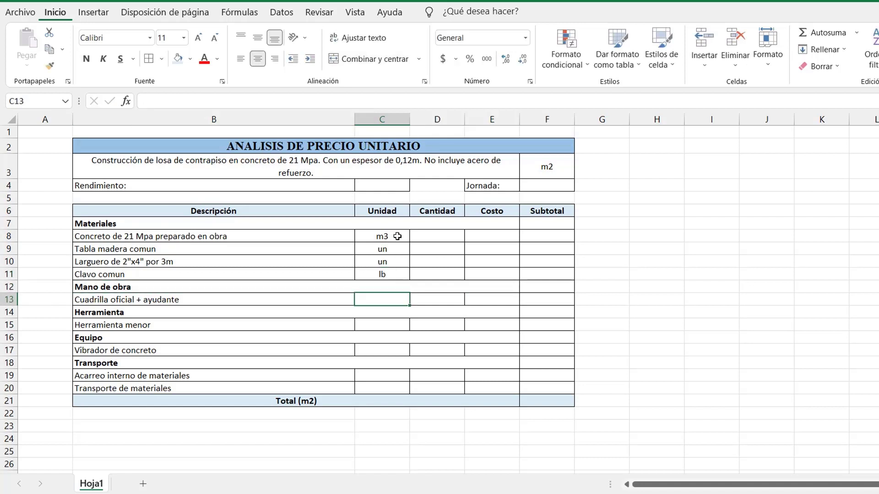
{"action": "type", "text": "jor"}
{"action": "key", "text": "Return"}
{"action": "key", "text": "Return"}
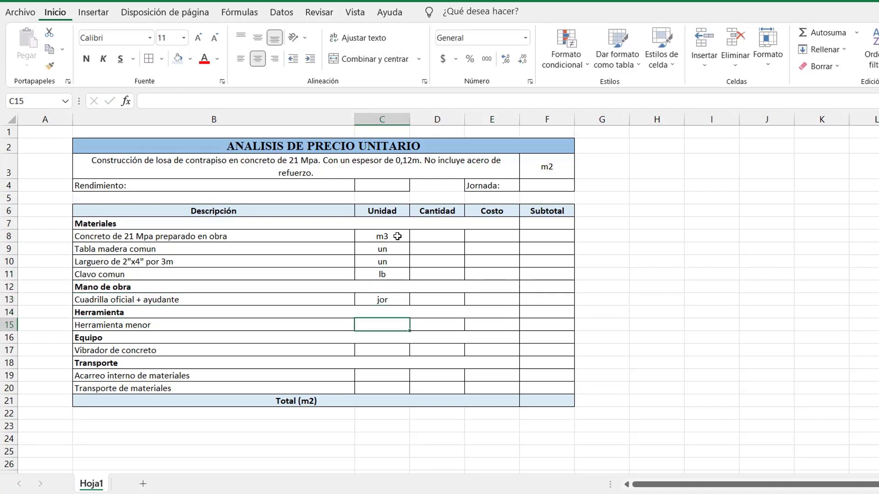
Enter the units %(mo), dia, m3 and viaje for the tool, equipment and transport items
{"action": "type", "text": "%(mo)"}
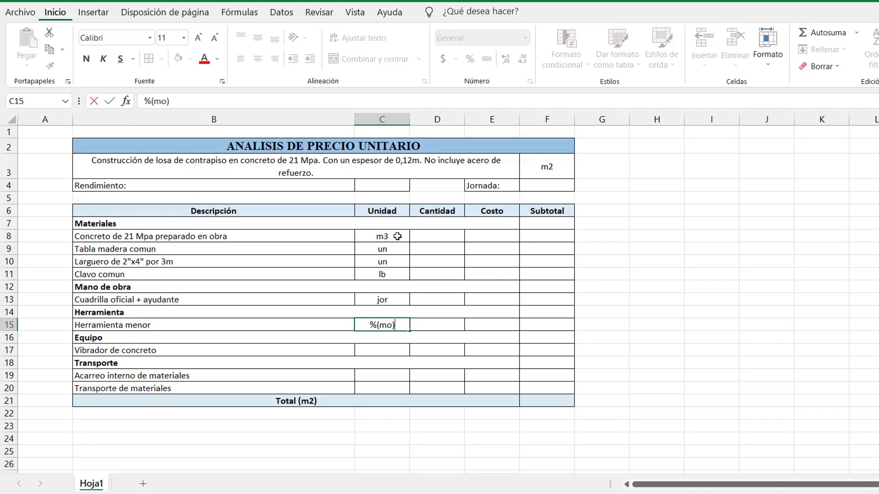
{"action": "key", "text": "Return"}
{"action": "key", "text": "Return"}
{"action": "type", "text": "dia"}
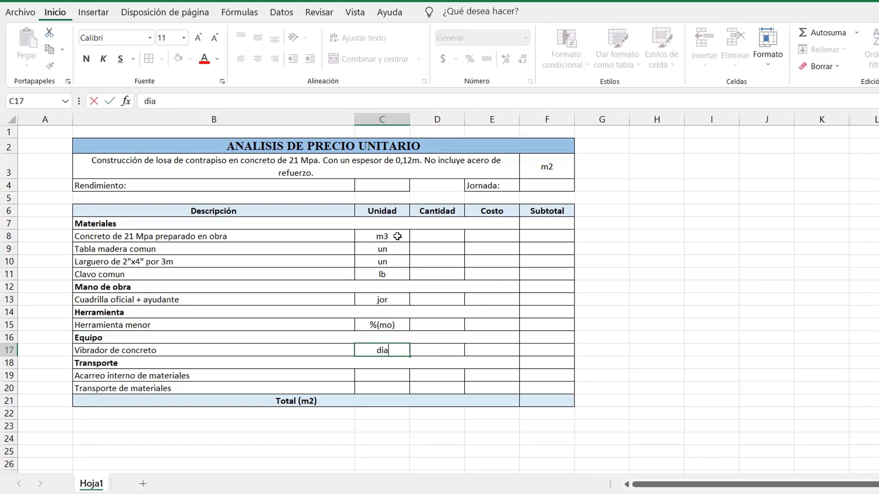
{"action": "key", "text": "Return"}
{"action": "key", "text": "Return"}
{"action": "type", "text": "m3"}
{"action": "key", "text": "Return"}
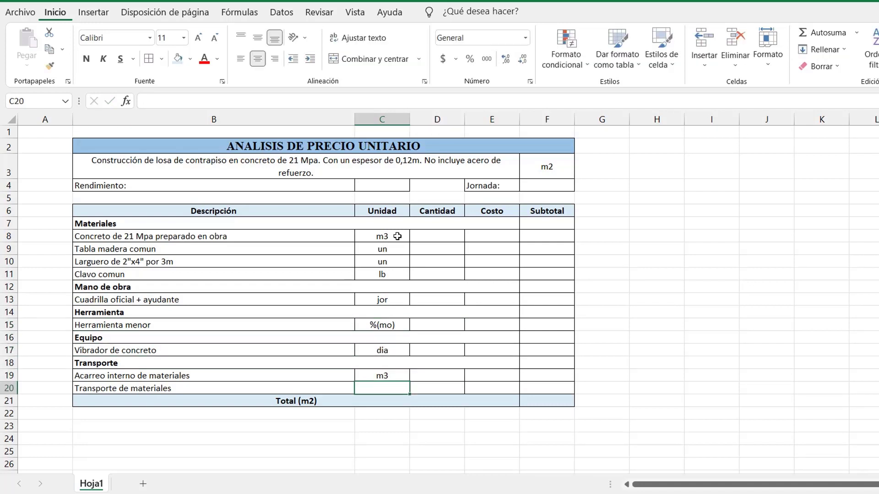
{"action": "type", "text": "viaje"}
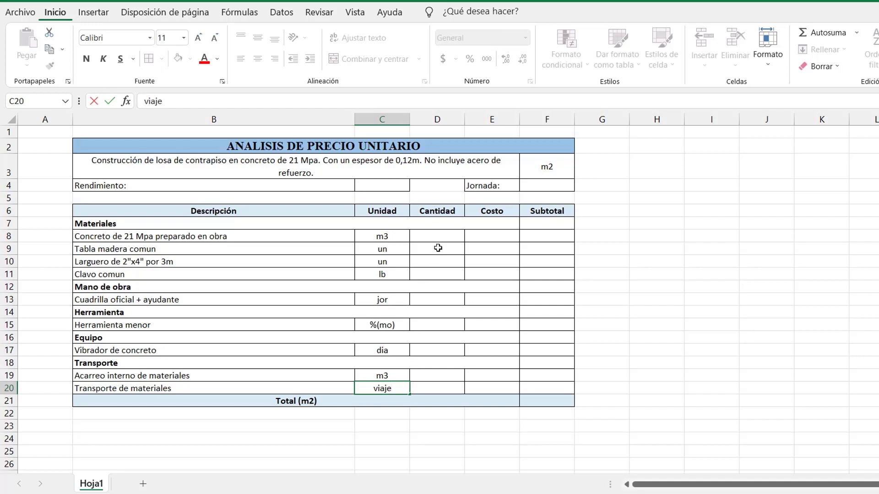
{"action": "left_click", "coordinate": [440, 232]}
{"action": "type", "text": "=("}
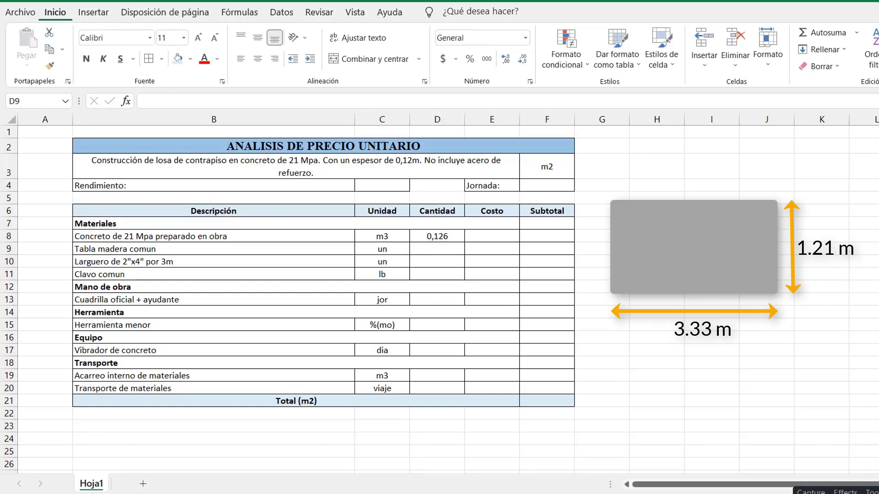
Enter =REDONDEAR(((3,33+1,21)*2/2,8)/(3,33*1,21);2) as the Tabla madera comun quantity in D9
{"action": "left_click", "coordinate": [424, 250]}
{"action": "type", "text": "="}
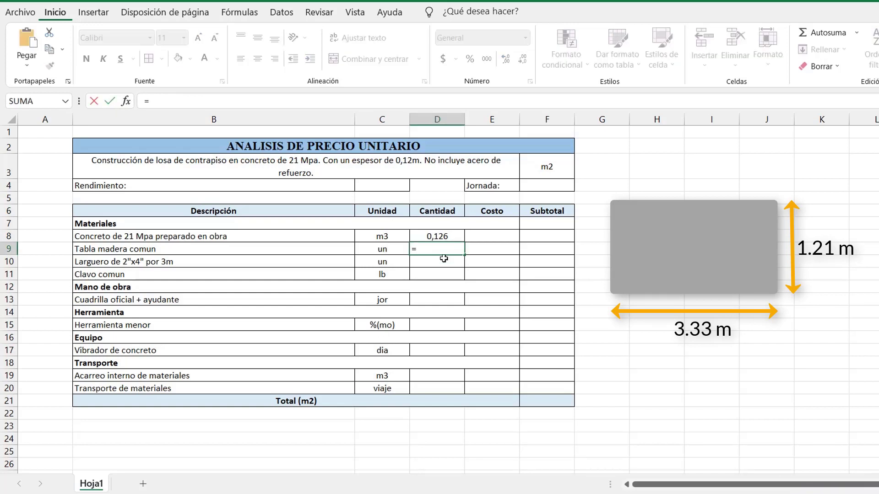
{"action": "type", "text": "red"}
{"action": "key", "text": "Tab"}
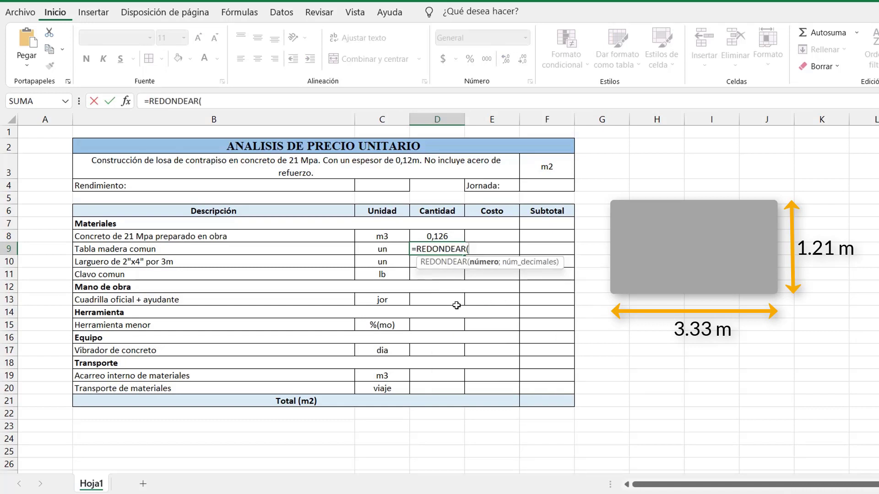
{"action": "type", "text": "(3,33"}
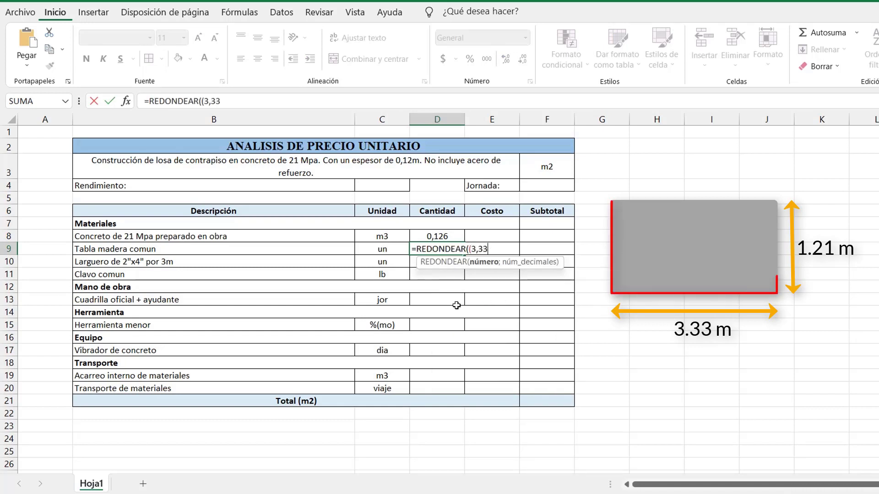
{"action": "type", "text": "+1,21)*2/2,8"}
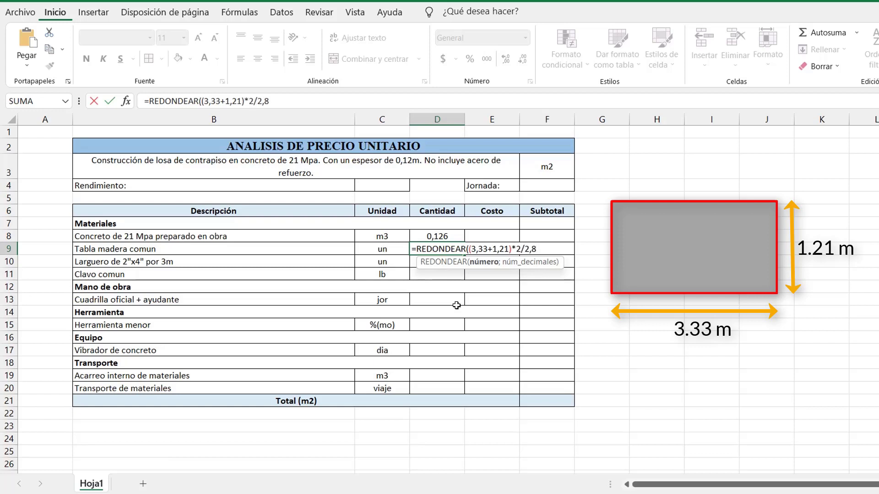
{"action": "left_click", "coordinate": [203, 100]}
{"action": "type", "text": "("}
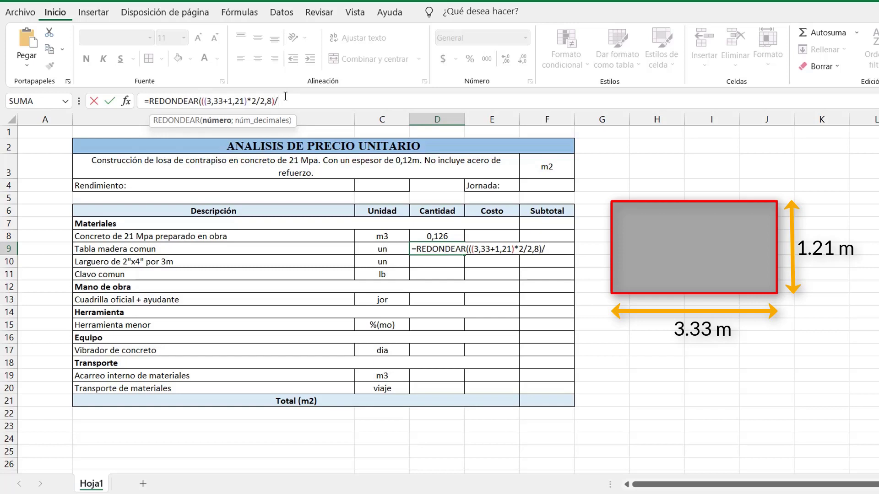
{"action": "type", "text": "3,33*1,"}
{"action": "type", "text": "21);2)"}
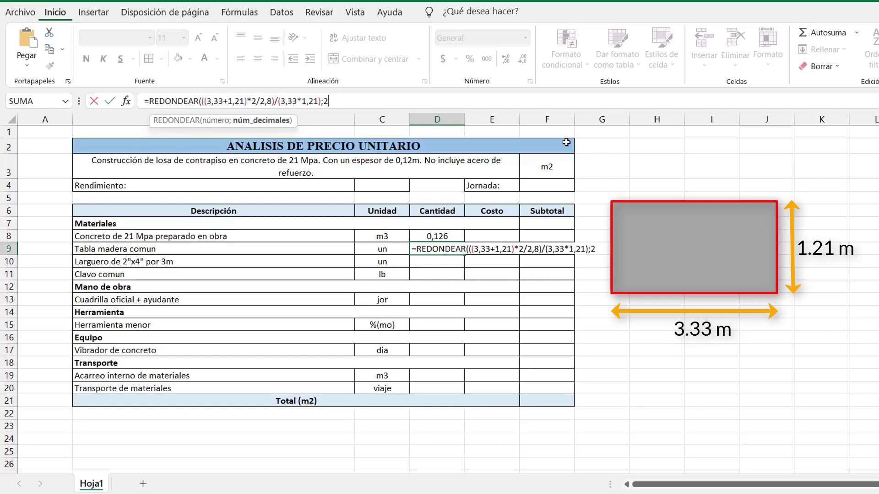
{"action": "key", "text": "Return"}
Centre the board quantity and show it with two decimals as 0,80
{"action": "left_click", "coordinate": [444, 248]}
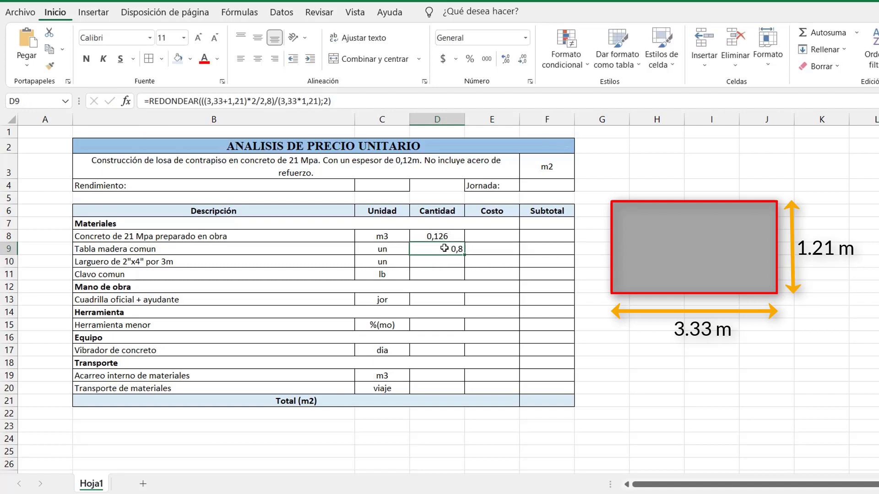
{"action": "left_click", "coordinate": [258, 59]}
{"action": "left_click", "coordinate": [506, 58]}
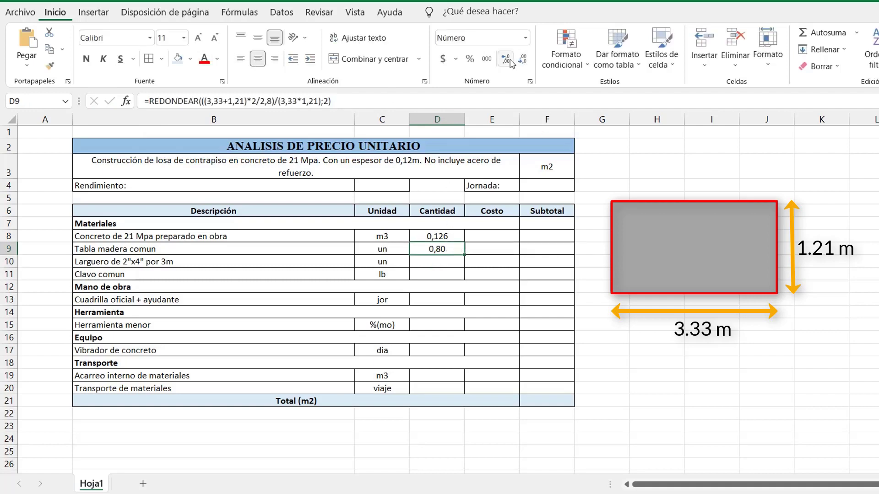
{"action": "key", "text": "Return"}
{"action": "type", "text": "=redonde"}
{"action": "key", "text": "Tab"}
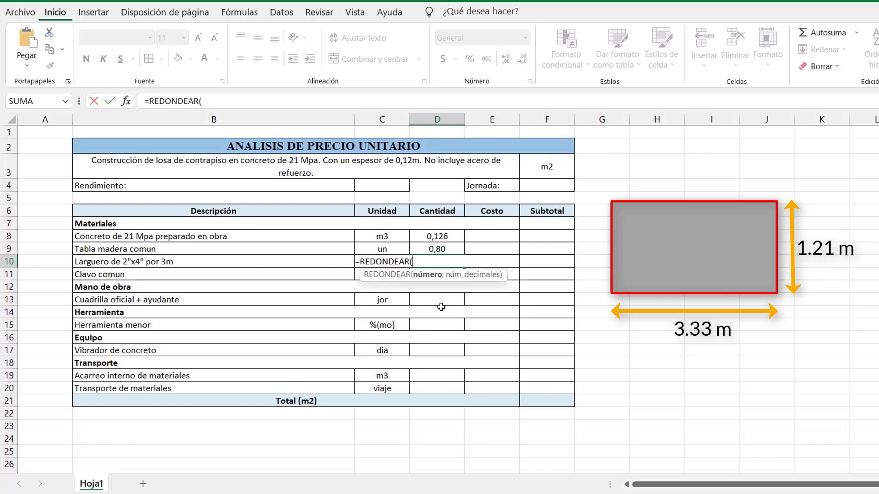
Finish the D10 larguero quantity formula and enter 0,2 as the nail quantity in D11
{"action": "left_click", "coordinate": [251, 94]}
{"action": "type", "text": "((((3,33"}
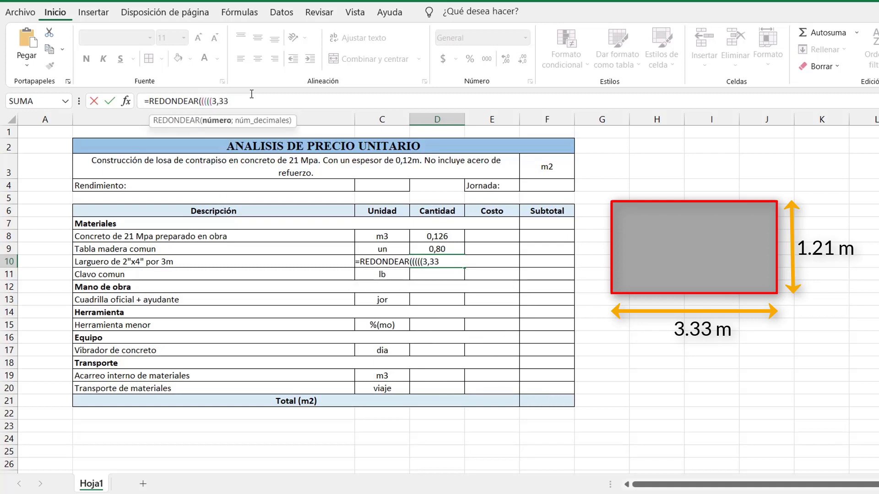
{"action": "type", "text": "+1,21)*2/0,5)*"}
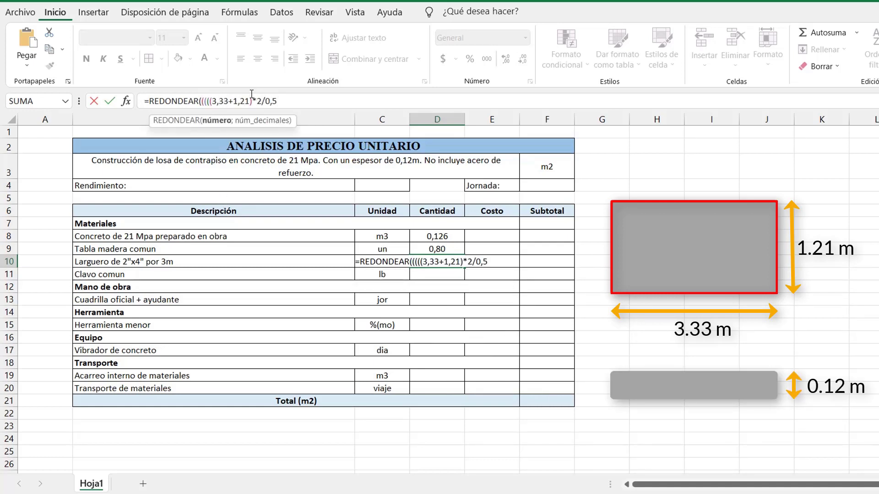
{"action": "type", "text": "0,4)/2,8/("}
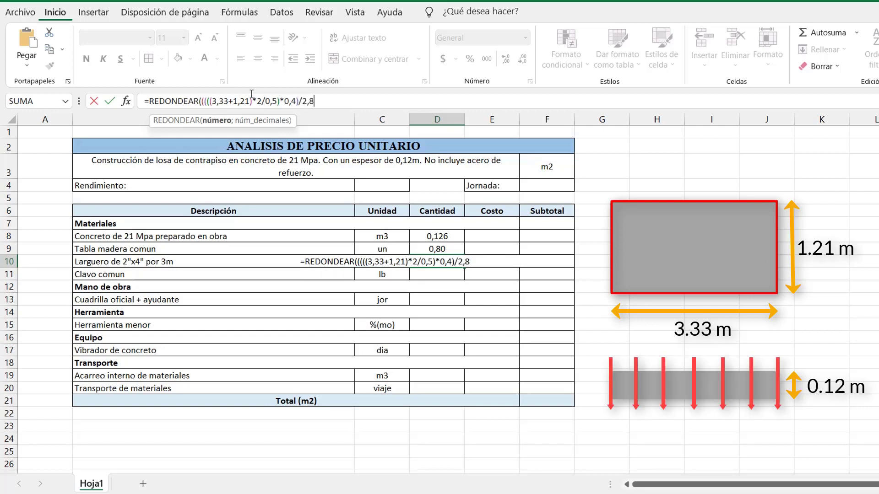
{"action": "type", "text": "3,33*1,21);2"}
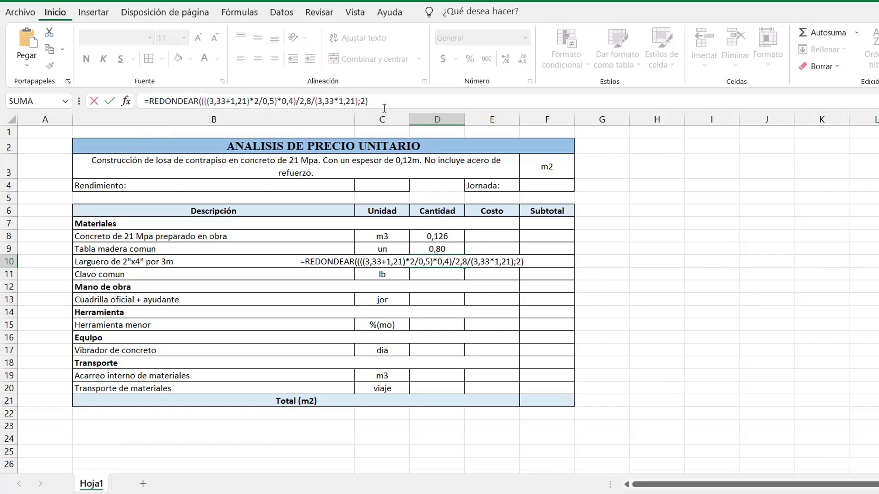
{"action": "key", "text": "Return"}
{"action": "type", "text": "0,2"}
{"action": "key", "text": "Return"}
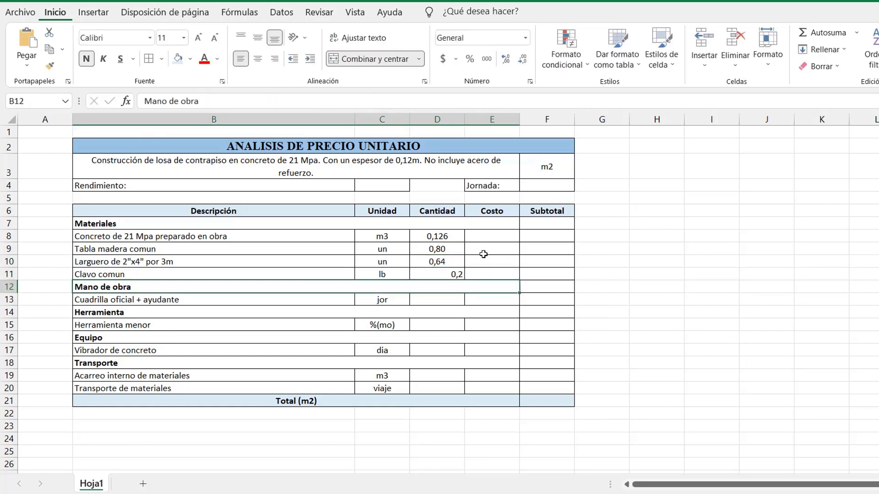
Set Rendimiento to 5 and Jornada to 8
{"action": "left_click", "coordinate": [446, 276]}
{"action": "left_click", "coordinate": [452, 298]}
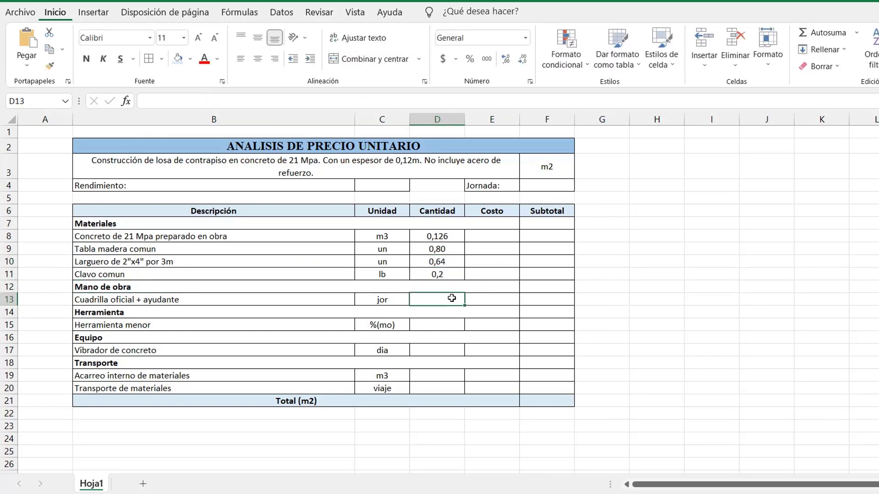
{"action": "left_click", "coordinate": [380, 186]}
{"action": "type", "text": "5"}
{"action": "left_click", "coordinate": [560, 185]}
{"action": "type", "text": "8"}
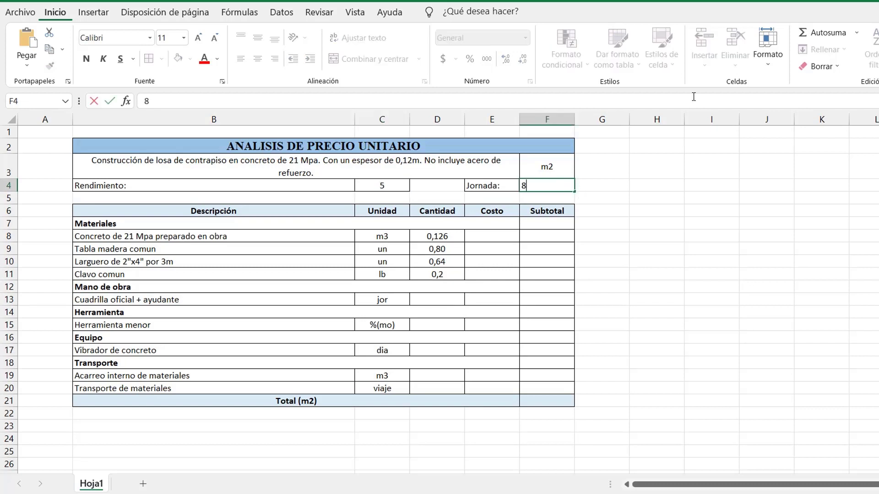
{"action": "left_click", "coordinate": [700, 262]}
{"action": "left_click", "coordinate": [543, 187]}
Link the labour crew quantity to Rendimiento (=1/C4) and centre column D
{"action": "left_click", "coordinate": [421, 298]}
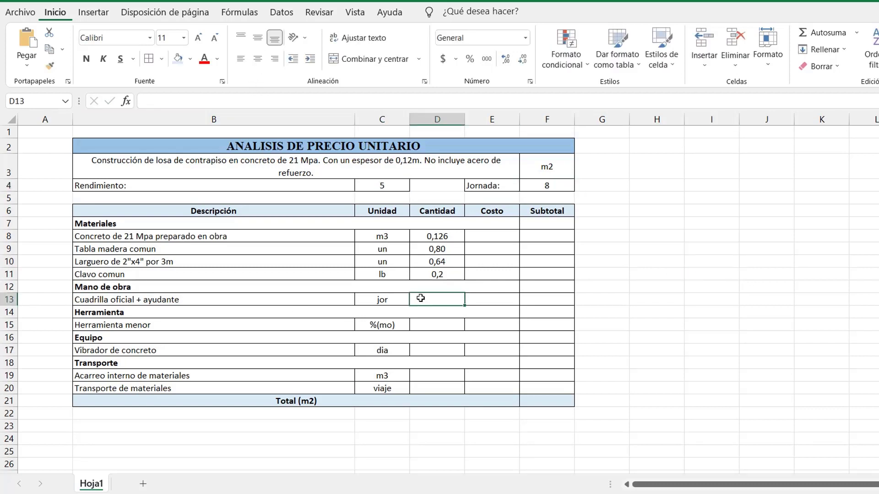
{"action": "type", "text": "=1/"}
{"action": "left_click", "coordinate": [385, 186]}
{"action": "key", "text": "Return"}
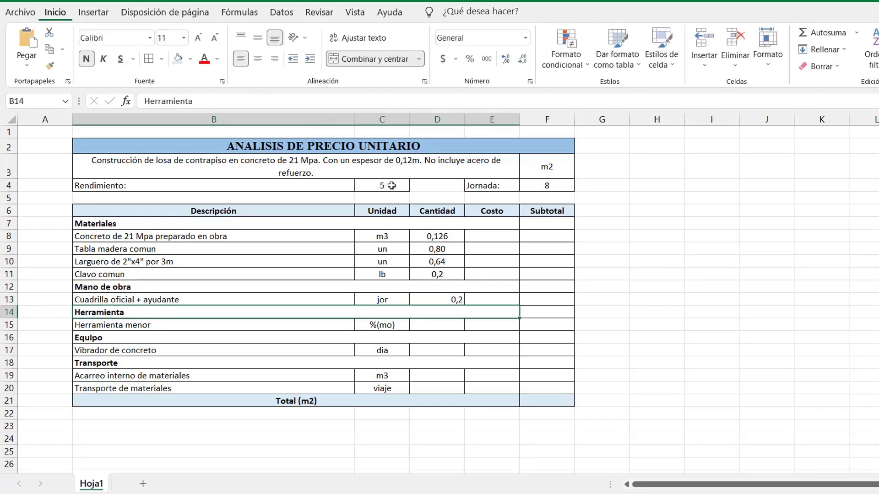
{"action": "left_click", "coordinate": [453, 300]}
{"action": "left_click", "coordinate": [258, 59]}
{"action": "left_click", "coordinate": [437, 119]}
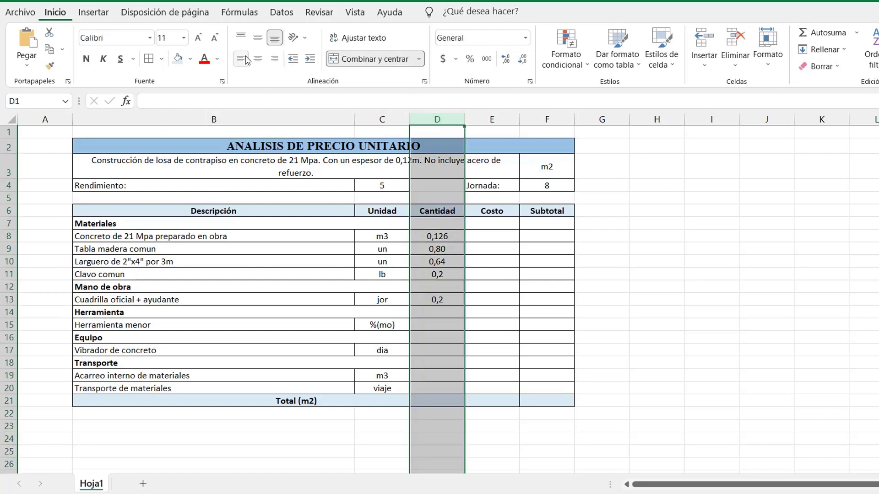
{"action": "left_click", "coordinate": [257, 58]}
Enter 5% for minor tools and 0,1 for the concrete vibrator quantity
{"action": "left_click", "coordinate": [480, 330]}
{"action": "left_click", "coordinate": [443, 327]}
{"action": "type", "text": "=5%"}
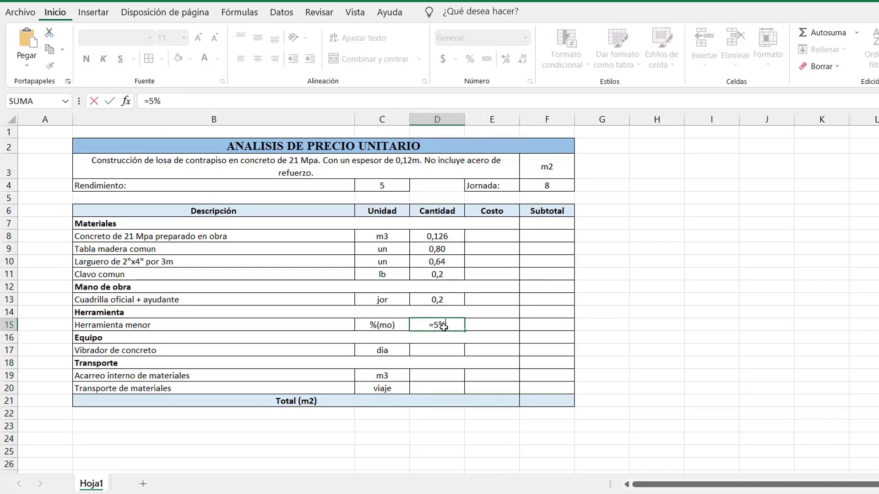
{"action": "key", "text": "Return"}
{"action": "left_click", "coordinate": [449, 351]}
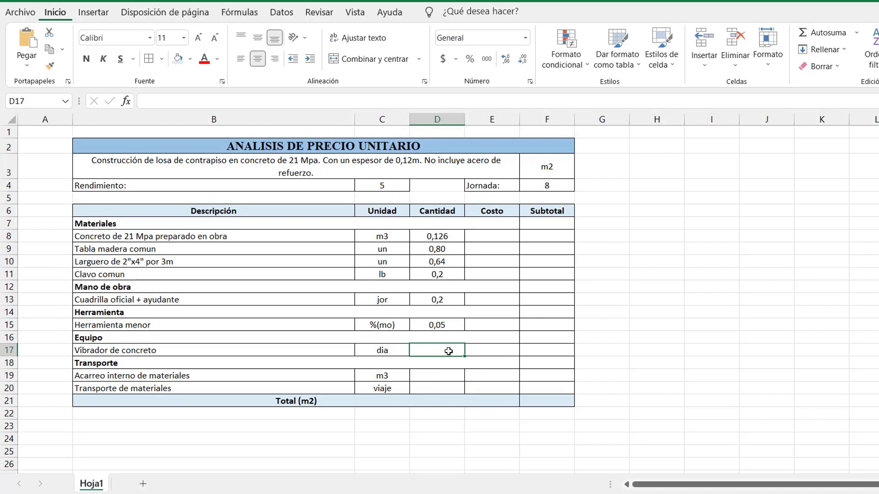
{"action": "type", "text": "="}
{"action": "type", "text": "0"}
{"action": "key", "text": "Return"}
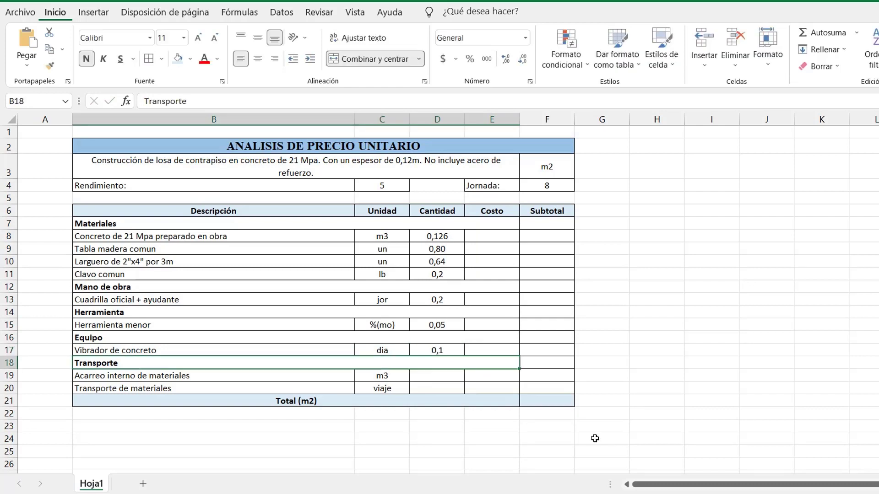
Link the internal haulage quantity to D8 and set the transport quantity to 1/10
{"action": "left_click", "coordinate": [441, 376]}
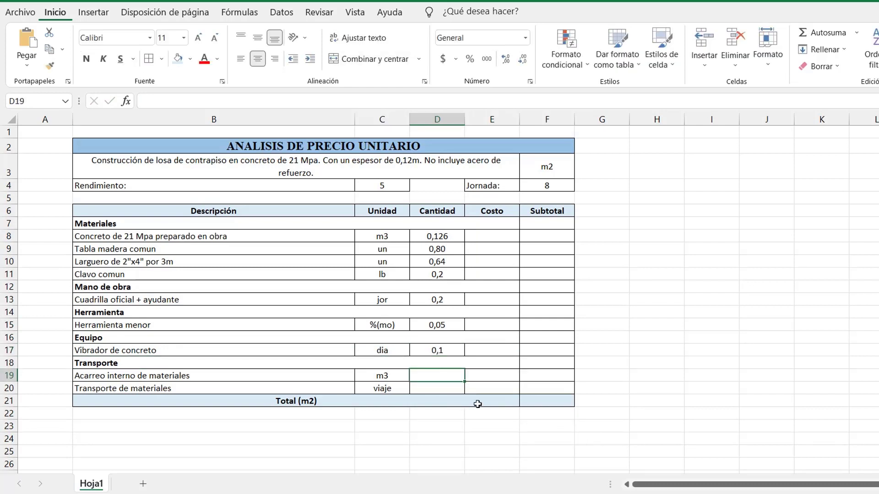
{"action": "type", "text": "="}
{"action": "left_click", "coordinate": [452, 235]}
{"action": "key", "text": "Return"}
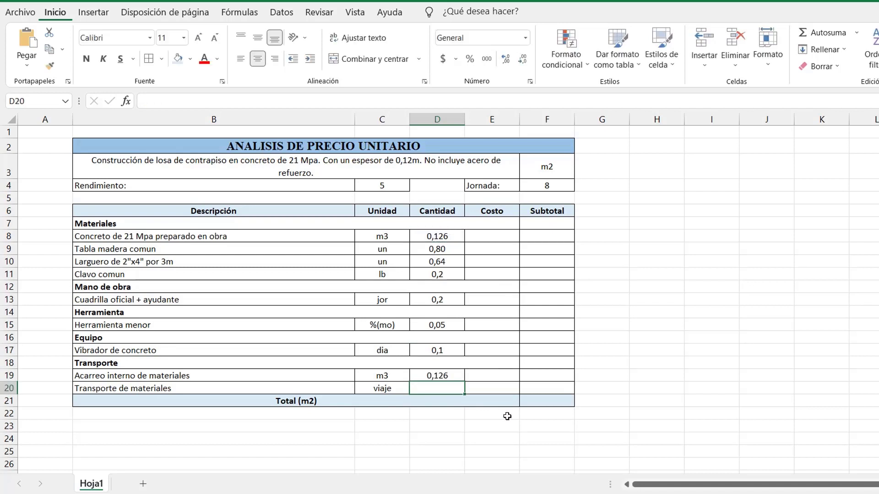
{"action": "type", "text": "="}
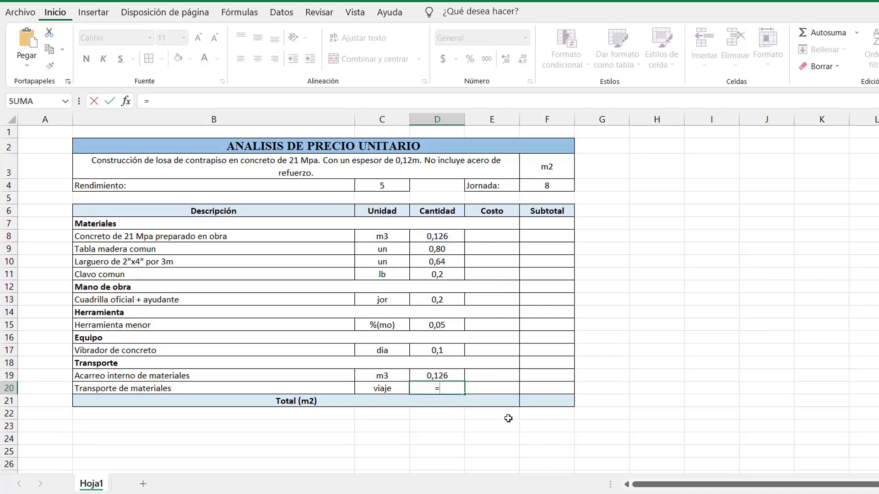
{"action": "type", "text": "1/10"}
{"action": "key", "text": "Return"}
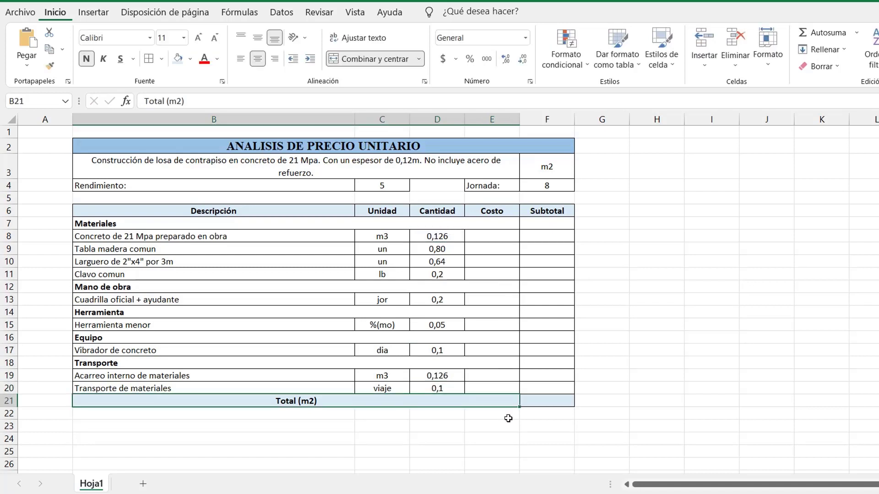
Enter costs: concrete 423.625, boards and larguero 12.495, nails 5.686, crew 205.930
{"action": "left_click", "coordinate": [497, 236]}
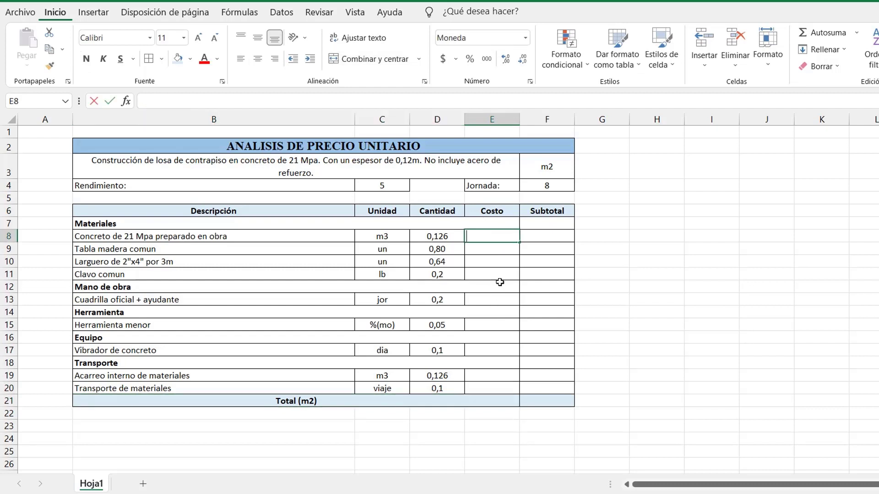
{"action": "type", "text": "423625"}
{"action": "key", "text": "Return"}
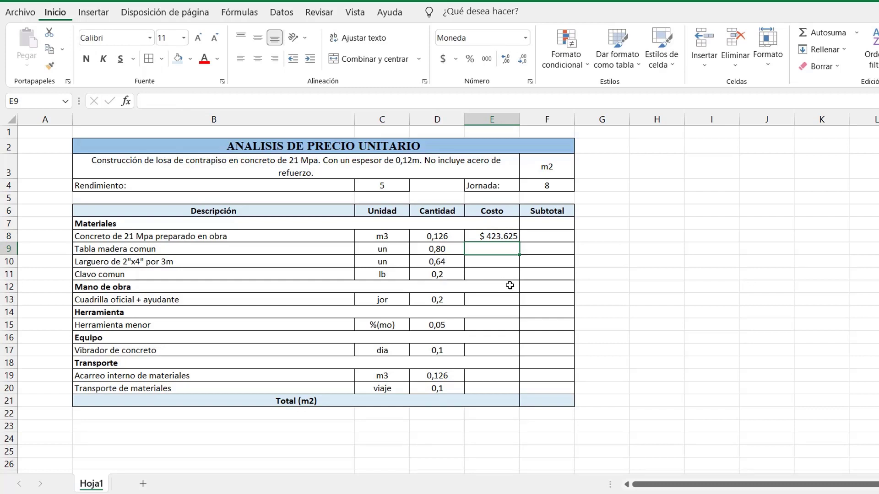
{"action": "type", "text": "12495"}
{"action": "key", "text": "Return"}
{"action": "type", "text": "1"}
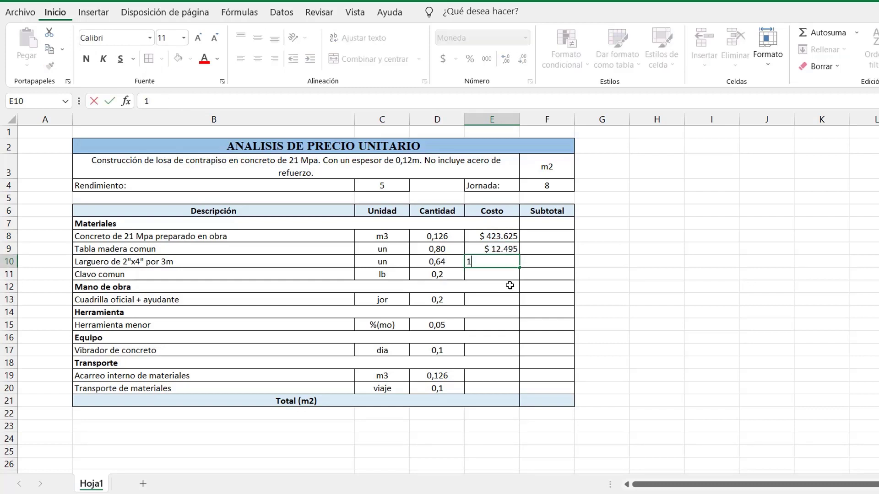
{"action": "key", "text": "Return"}
{"action": "type", "text": "5686"}
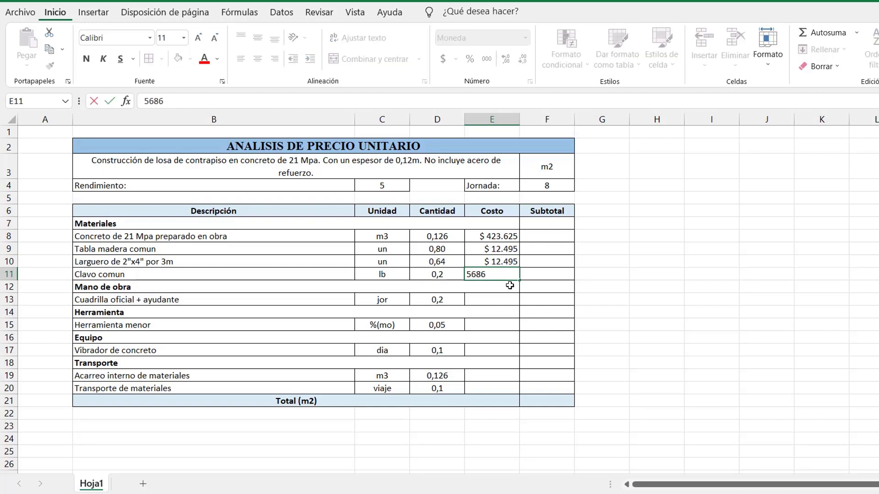
{"action": "key", "text": "Return"}
{"action": "key", "text": "Return"}
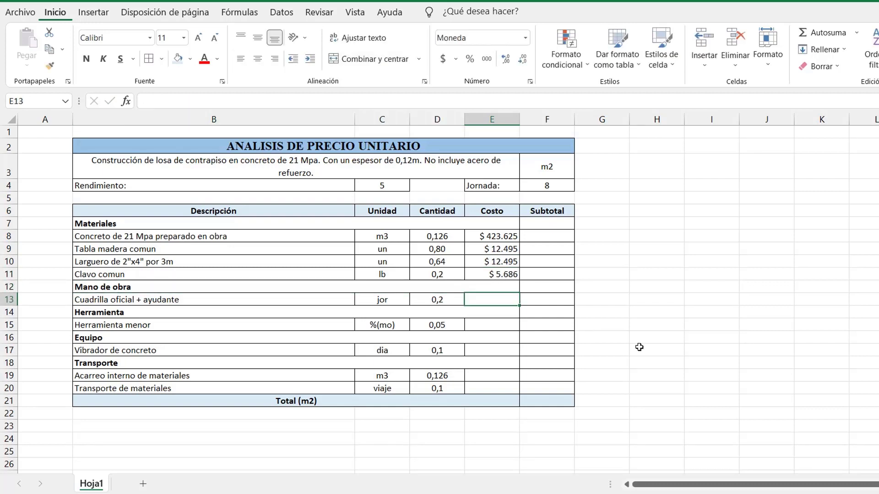
{"action": "type", "text": "205.930"}
{"action": "key", "text": "Return"}
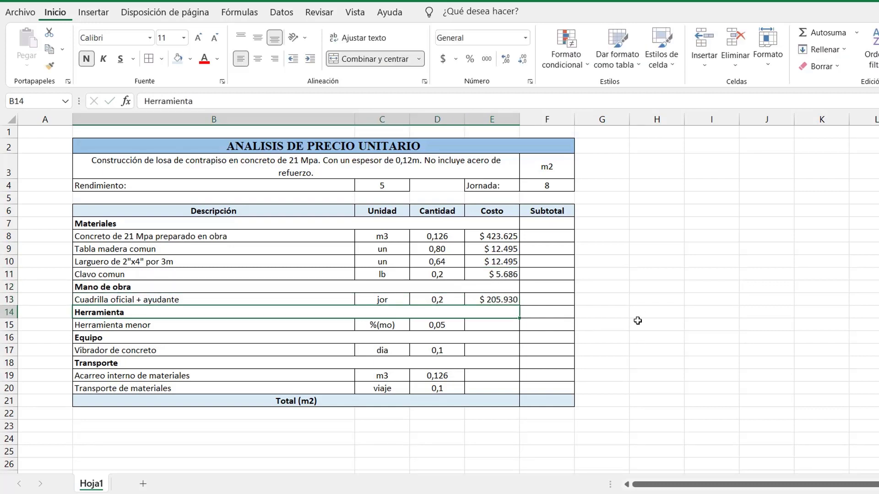
Link the Herramienta menor cost to the labour subtotal F12
{"action": "left_click", "coordinate": [494, 330]}
{"action": "type", "text": "="}
{"action": "left_click", "coordinate": [537, 300]}
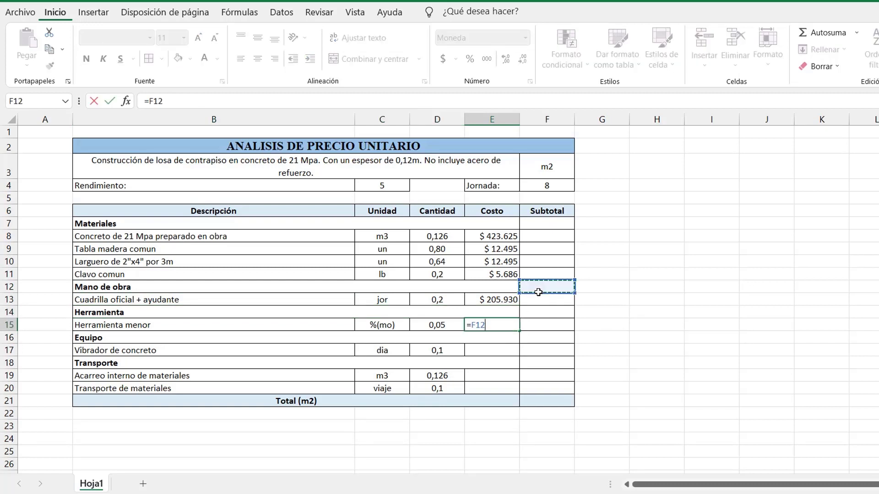
{"action": "key", "text": "Return"}
Price the vibrator at 40.000, internal haulage at 10.000 and material transport at 80.000
{"action": "left_click", "coordinate": [497, 350]}
{"action": "type", "text": "40000"}
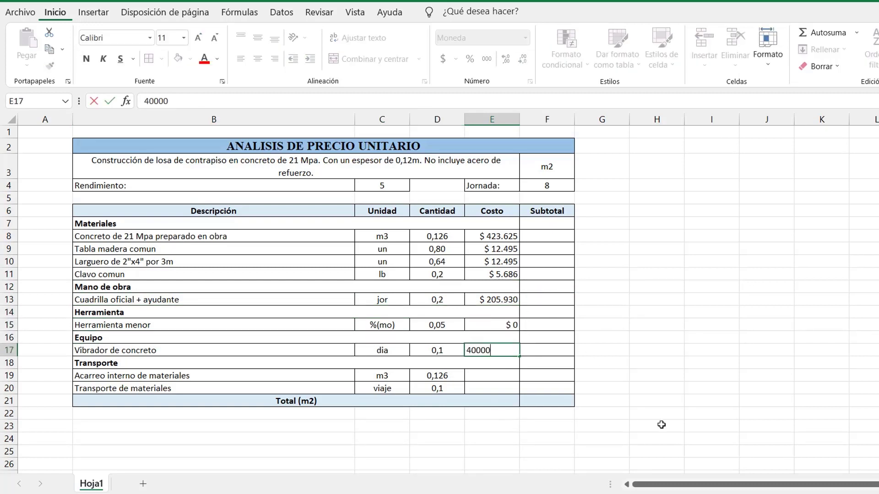
{"action": "key", "text": "Return"}
{"action": "left_click", "coordinate": [507, 375]}
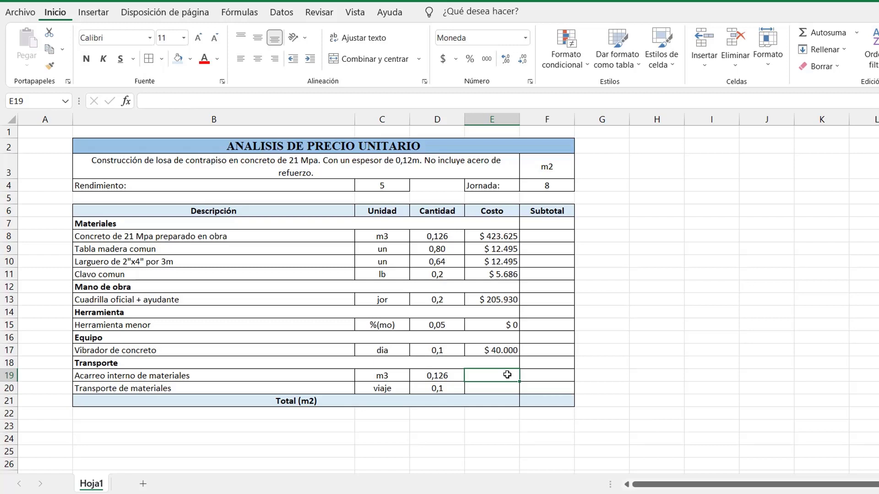
{"action": "type", "text": "10.000"}
{"action": "key", "text": "Return"}
{"action": "type", "text": "80000"}
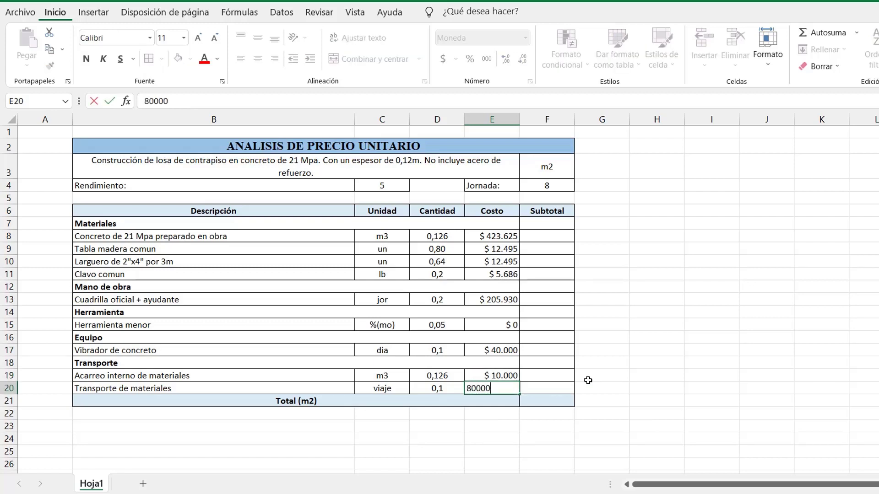
{"action": "key", "text": "Return"}
{"action": "left_click", "coordinate": [551, 236]}
Compute the F8 subtotal as =D8*E8 and fill it down to F11
{"action": "type", "text": "="}
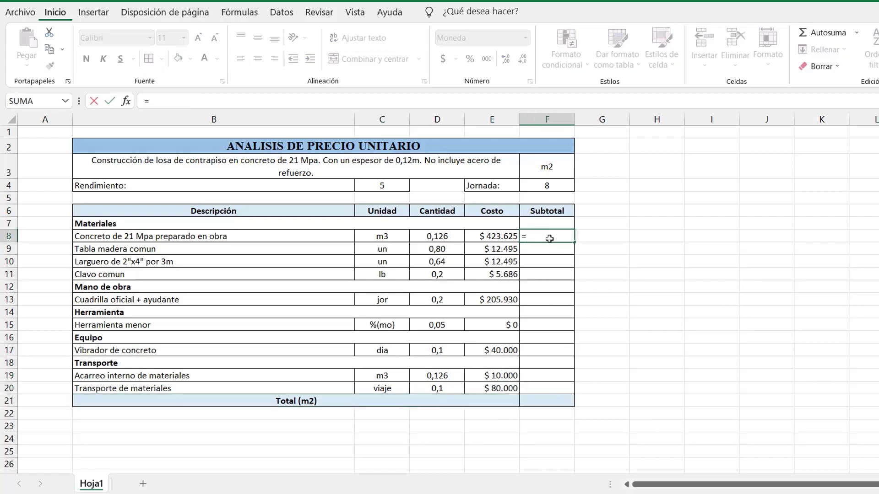
{"action": "key", "text": "Left"}
{"action": "key", "text": "Left"}
{"action": "type", "text": "*"}
{"action": "key", "text": "Left"}
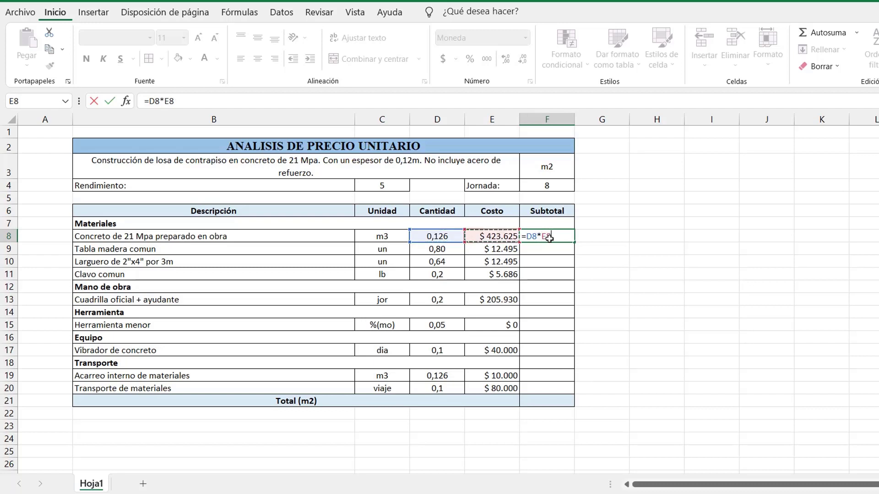
{"action": "key", "text": "Return"}
{"action": "left_click", "coordinate": [549, 238]}
{"action": "left_click_drag", "start_coordinate": [576, 241], "coordinate": [576, 279]}
Add a bold Materiales total in F7 summing F8 to F11
{"action": "left_click", "coordinate": [559, 225]}
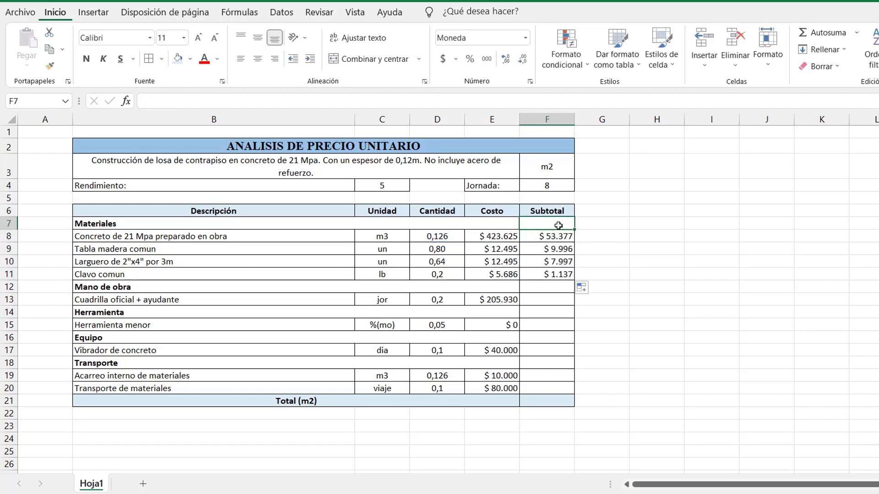
{"action": "type", "text": "=sum"}
{"action": "key", "text": "Tab"}
{"action": "left_click_drag", "start_coordinate": [554, 236], "coordinate": [554, 275]}
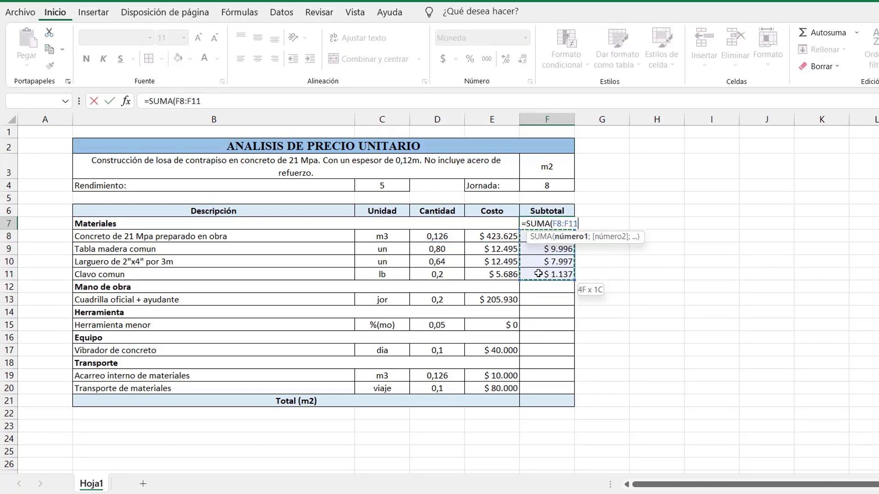
{"action": "key", "text": "Return"}
{"action": "left_click", "coordinate": [554, 225]}
{"action": "left_click", "coordinate": [86, 58]}
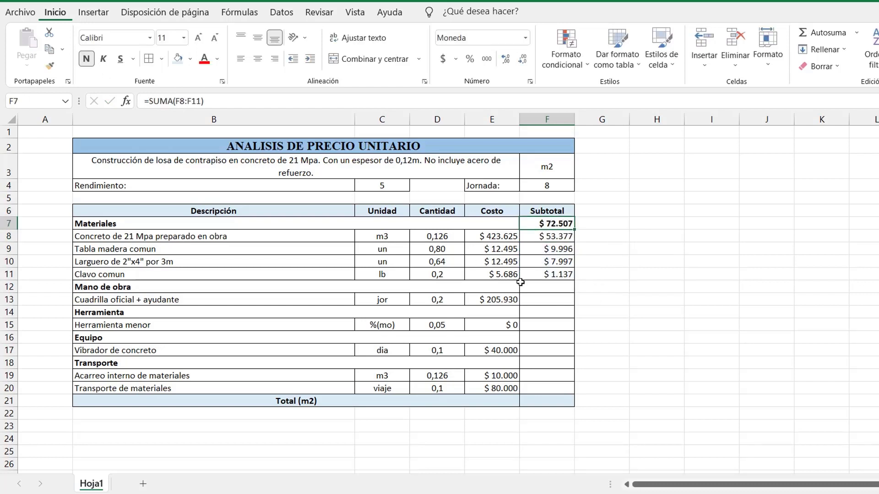
Copy the subtotal formula into F13, F15, F17 and the transport rows
{"action": "left_click", "coordinate": [549, 275]}
{"action": "key", "text": "ctrl+c"}
{"action": "left_click", "coordinate": [549, 300]}
{"action": "key", "text": "ctrl+v"}
{"action": "left_click", "coordinate": [554, 325]}
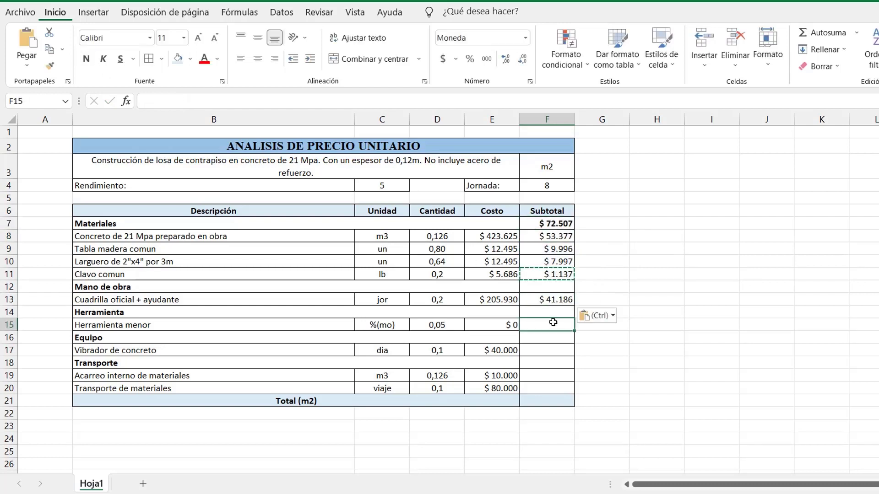
{"action": "key", "text": "ctrl+v"}
{"action": "left_click", "coordinate": [557, 350]}
{"action": "key", "text": "ctrl+v"}
{"action": "key", "text": "ctrl+v"}
{"action": "left_click", "coordinate": [560, 388]}
{"action": "key", "text": "ctrl+v"}
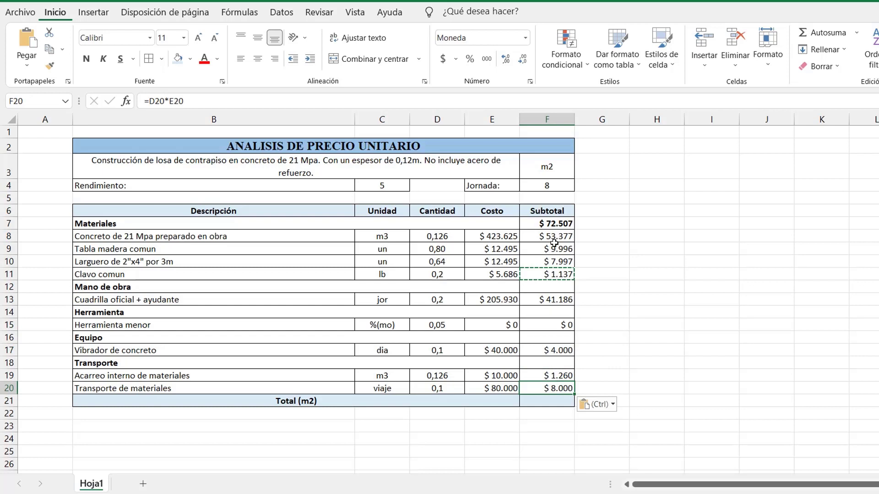
{"action": "key", "text": "Escape"}
Set the bold Mano de obra total in F12 to =F13
{"action": "left_click", "coordinate": [550, 286]}
{"action": "type", "text": "="}
{"action": "key", "text": "Down"}
{"action": "key", "text": "Return"}
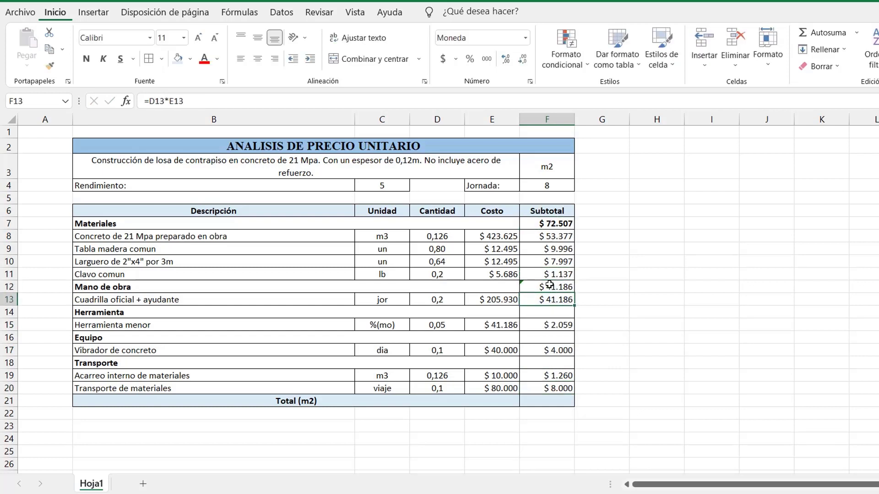
{"action": "left_click", "coordinate": [550, 286]}
{"action": "key", "text": "ctrl+n"}
Set the bold Herramienta total to reference the tool subtotal F15
{"action": "key", "text": "Down"}
{"action": "key", "text": "Down"}
{"action": "type", "text": "="}
{"action": "key", "text": "Down"}
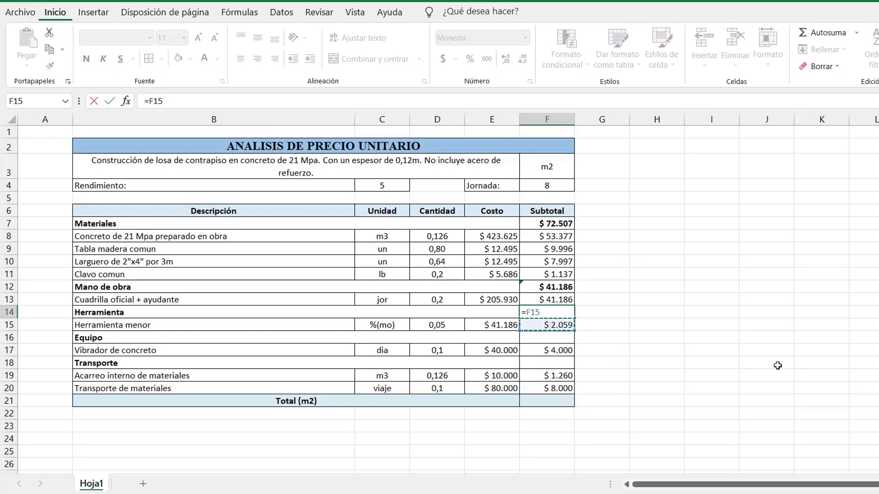
{"action": "key", "text": "Return"}
{"action": "left_click", "coordinate": [556, 308]}
{"action": "key", "text": "ctrl+n"}
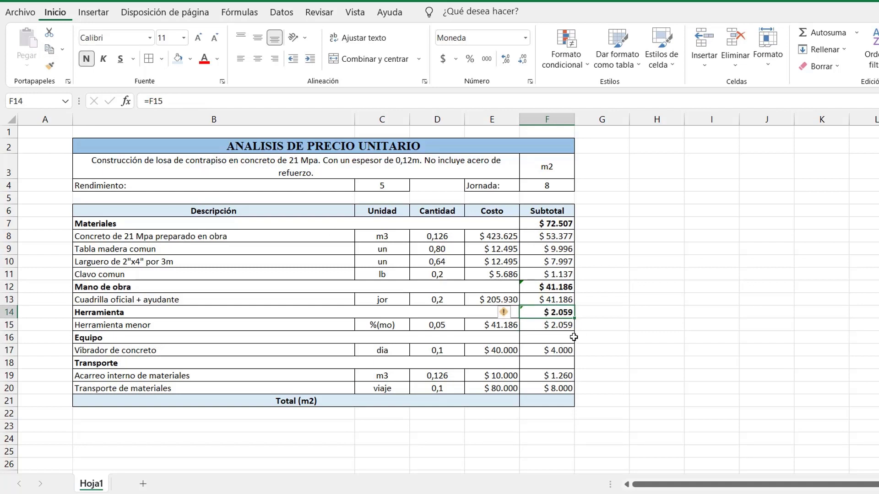
Set the bold Equipo total to reference the equipment subtotal F17
{"action": "key", "text": "Down"}
{"action": "key", "text": "Down"}
{"action": "type", "text": "="}
{"action": "key", "text": "Down"}
{"action": "key", "text": "Return"}
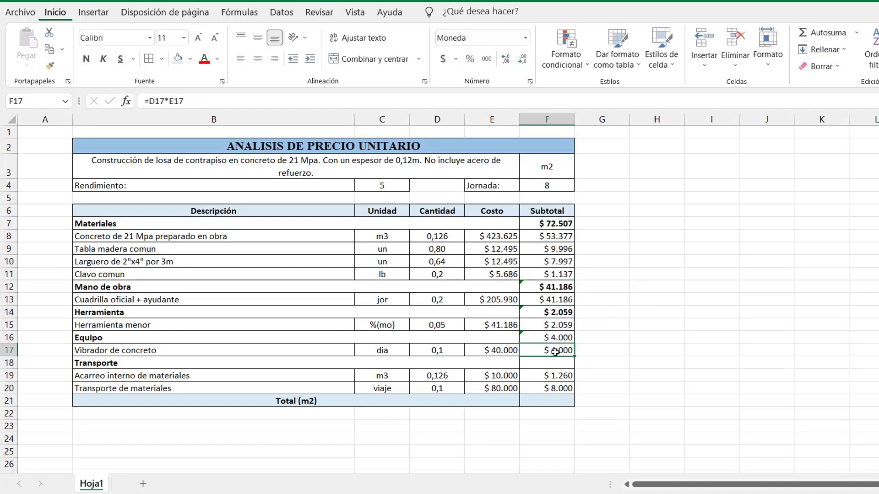
{"action": "left_click", "coordinate": [556, 338]}
{"action": "key", "text": "ctrl+n"}
Add a bold Transporte total in F18 summing F19 to F20
{"action": "left_click", "coordinate": [557, 364]}
{"action": "type", "text": "=s"}
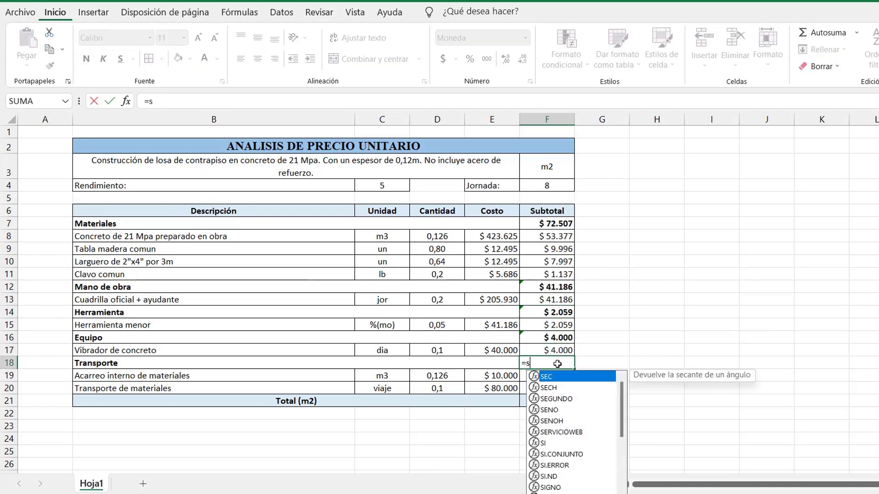
{"action": "type", "text": "uma"}
{"action": "key", "text": "Tab"}
{"action": "key", "text": "Down"}
{"action": "key", "text": "shift+Down"}
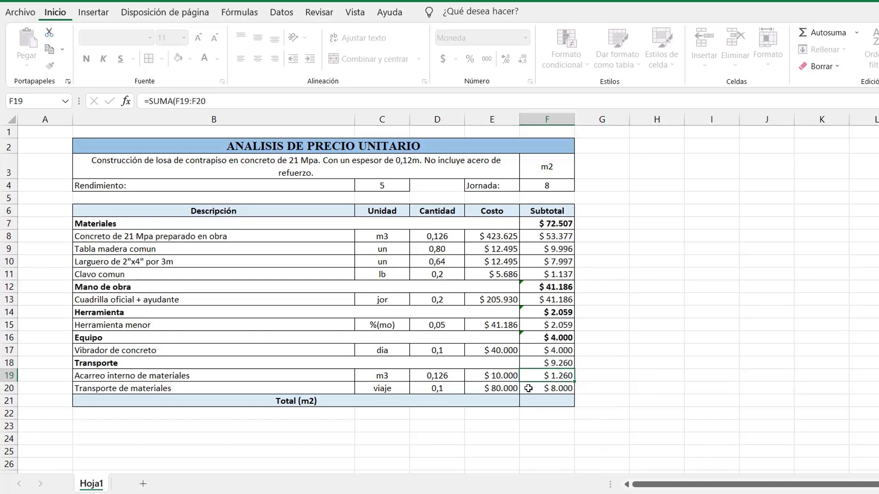
{"action": "key", "text": "Return"}
{"action": "left_click", "coordinate": [526, 364]}
{"action": "key", "text": "ctrl+n"}
{"action": "left_click", "coordinate": [564, 398]}
Total the analysis in F21 as =F7+F12+F14+F16+F18 ($ 129.012 per m2) and make it bold
{"action": "type", "text": "="}
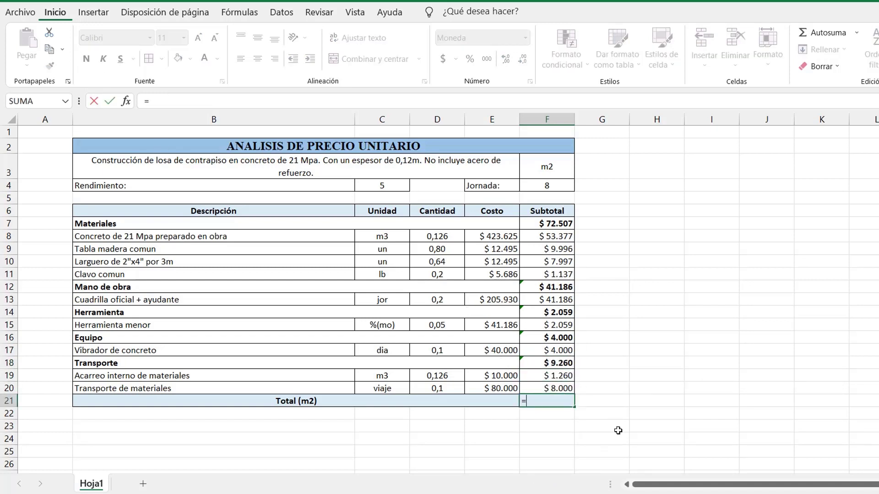
{"action": "left_click", "coordinate": [568, 220]}
{"action": "type", "text": "+"}
{"action": "left_click", "coordinate": [559, 285]}
{"action": "type", "text": "+"}
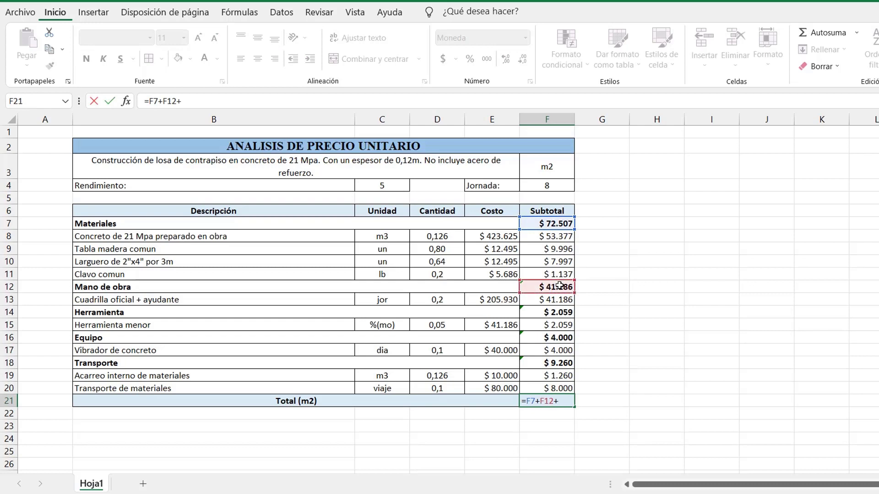
{"action": "left_click", "coordinate": [565, 313]}
{"action": "type", "text": "+"}
{"action": "left_click", "coordinate": [562, 338]}
{"action": "type", "text": "+"}
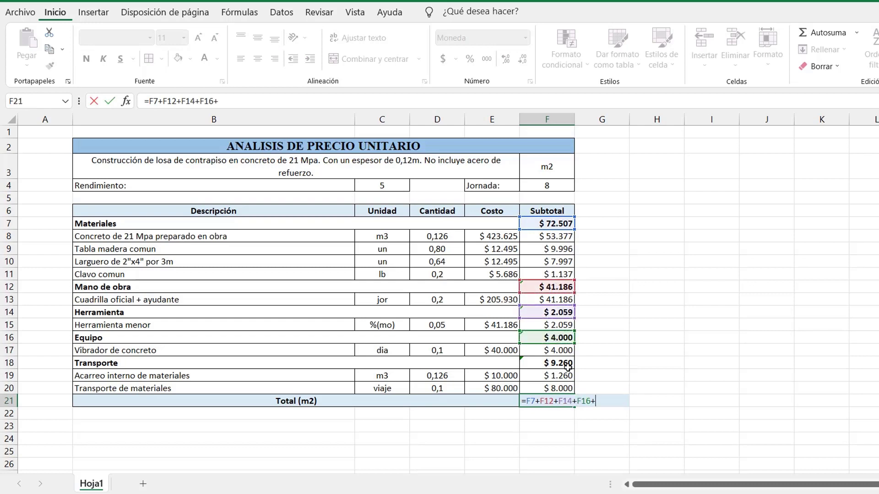
{"action": "left_click", "coordinate": [563, 363]}
{"action": "key", "text": "Return"}
{"action": "left_click", "coordinate": [563, 401]}
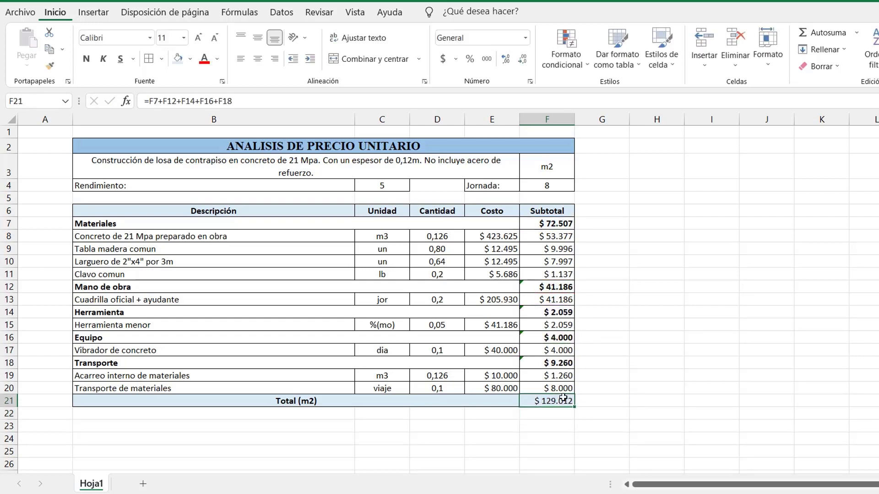
{"action": "left_click", "coordinate": [87, 60]}
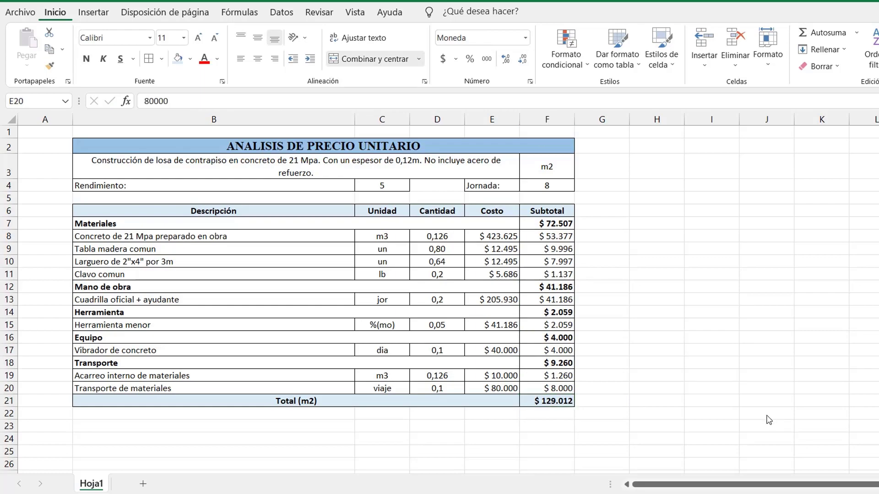
Copy the whole table B2:F21 and paste the duplicate at B24
{"action": "left_click", "coordinate": [559, 250]}
{"action": "left_click_drag", "start_coordinate": [202, 145], "coordinate": [504, 402]}
{"action": "key", "text": "ctrl+c"}
{"action": "scroll", "coordinate": [128, 391], "scroll_direction": "down", "scroll_amount": 1}
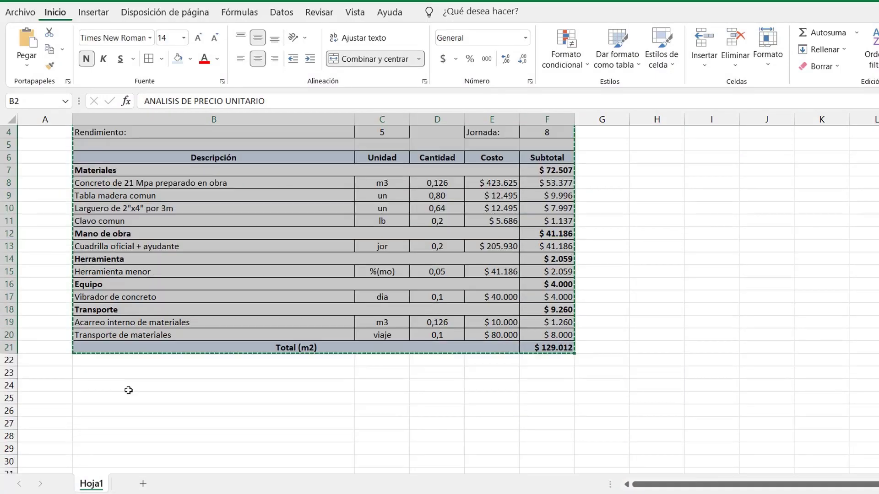
{"action": "left_click", "coordinate": [128, 391]}
{"action": "key", "text": "ctrl+v"}
{"action": "scroll", "coordinate": [127, 391], "scroll_direction": "down", "scroll_amount": 1}
Fill the copied title row gold and its header and total rows light yellow
{"action": "left_click", "coordinate": [190, 58]}
{"action": "left_click", "coordinate": [250, 109]}
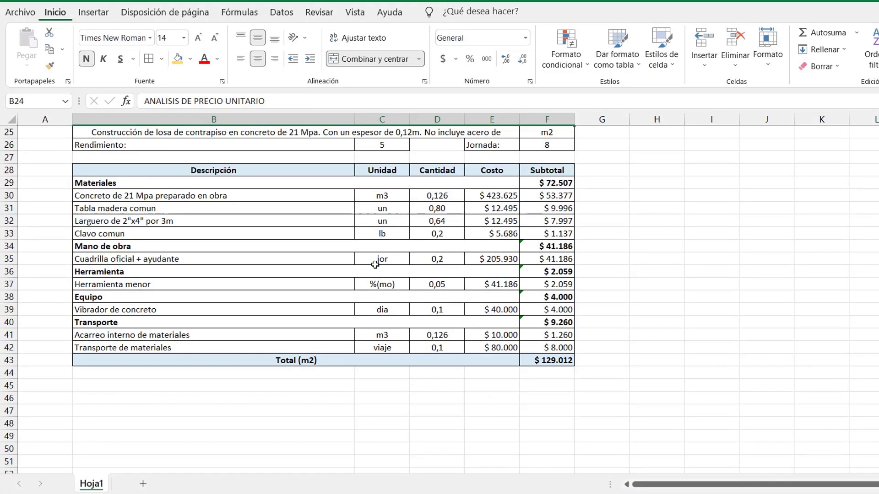
{"action": "left_click_drag", "start_coordinate": [137, 211], "coordinate": [549, 210]}
{"action": "left_click", "coordinate": [190, 59]}
{"action": "left_click", "coordinate": [249, 98]}
{"action": "left_click_drag", "start_coordinate": [137, 401], "coordinate": [549, 401]}
{"action": "left_click", "coordinate": [179, 59]}
{"action": "left_click", "coordinate": [858, 311]}
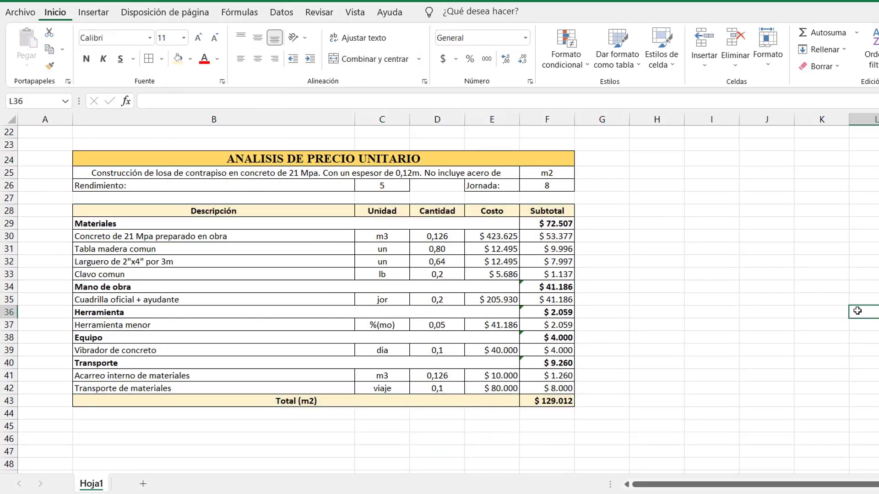
Clear the copied table's material, labour, vibrator and transport quantities
{"action": "scroll", "coordinate": [275, 339], "scroll_direction": "up", "scroll_amount": 1}
{"action": "left_click_drag", "start_coordinate": [437, 274], "coordinate": [437, 312]}
{"action": "key", "text": "Delete"}
{"action": "left_click", "coordinate": [458, 340]}
{"action": "key", "text": "Delete"}
{"action": "right_click", "coordinate": [451, 389]}
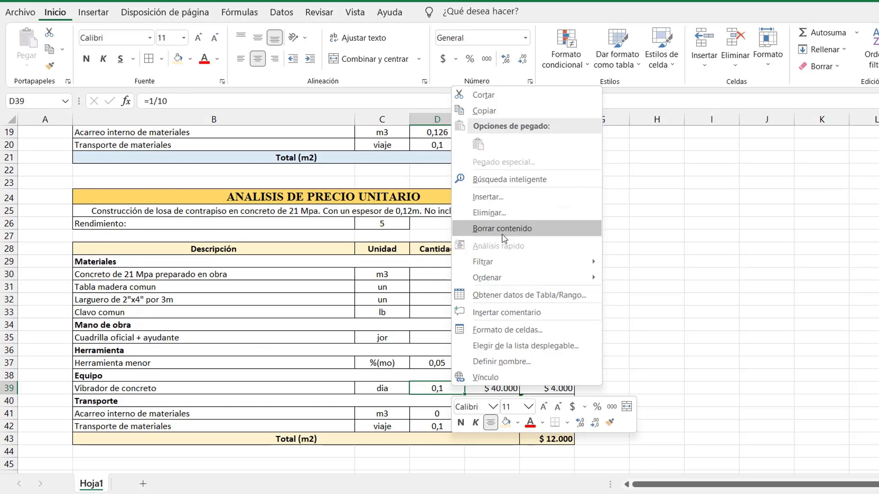
{"action": "left_click", "coordinate": [503, 229]}
{"action": "left_click_drag", "start_coordinate": [437, 414], "coordinate": [437, 427]}
{"action": "right_click", "coordinate": [456, 428]}
{"action": "left_click", "coordinate": [502, 269]}
Clear the copied Rendimiento and Jornada values
{"action": "right_click", "coordinate": [362, 213]}
{"action": "left_click", "coordinate": [448, 326]}
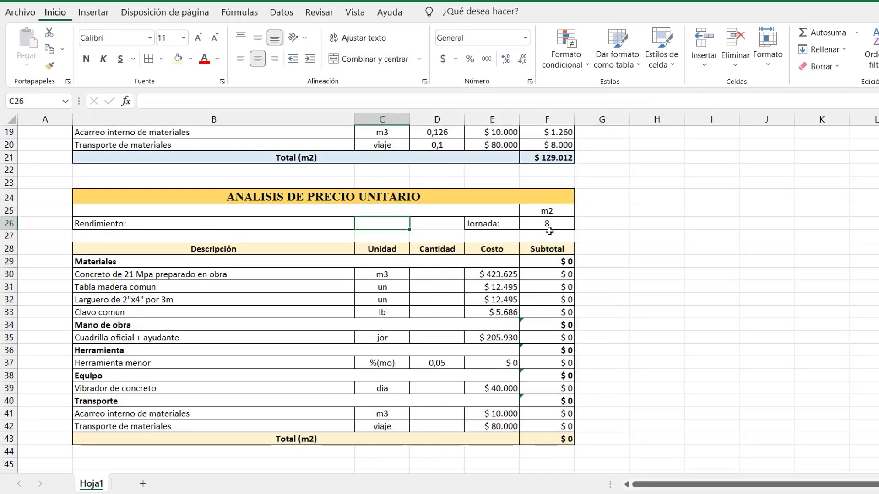
{"action": "right_click", "coordinate": [549, 231]}
{"action": "left_click", "coordinate": [636, 344]}
{"action": "left_click", "coordinate": [438, 212]}
Write the B25 description: upper slab in 21 Mpa concrete, 0,12m thick, no reinforcing steel
{"action": "type", "text": "Construcció"}
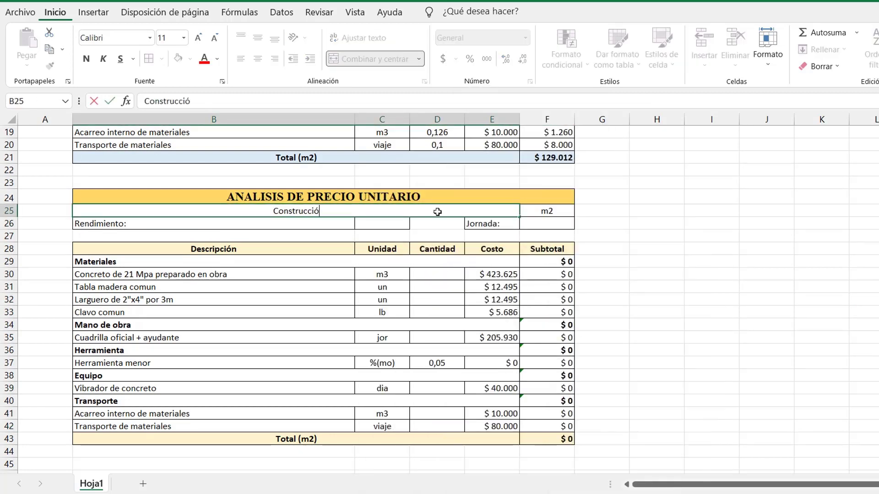
{"action": "type", "text": "n de losa superior"}
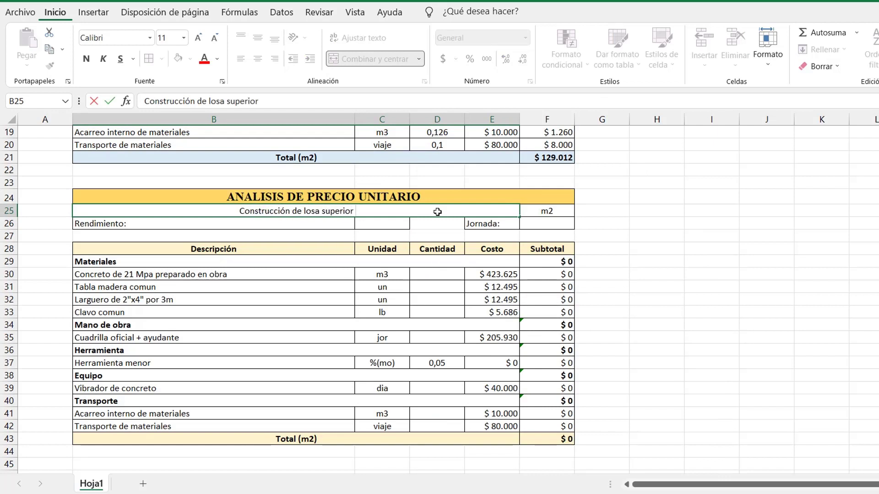
{"action": "type", "text": " en concreto de 21 Mpa "}
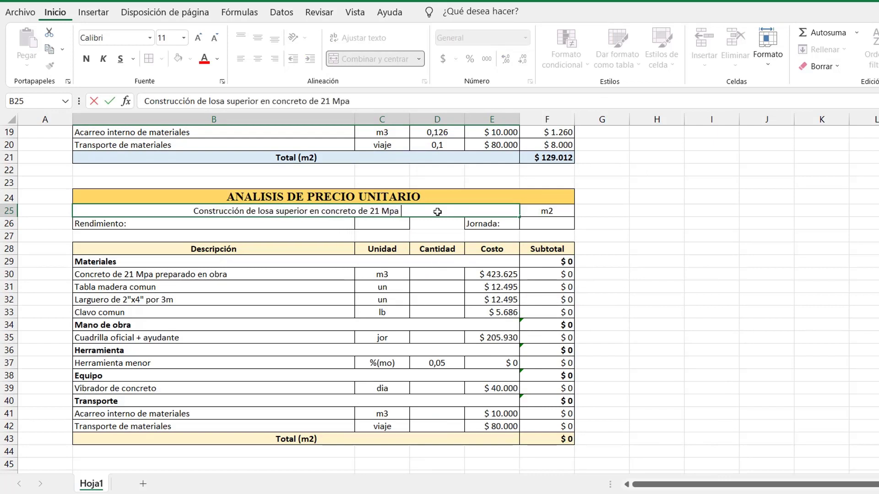
{"action": "type", "text": ". Con un espes"}
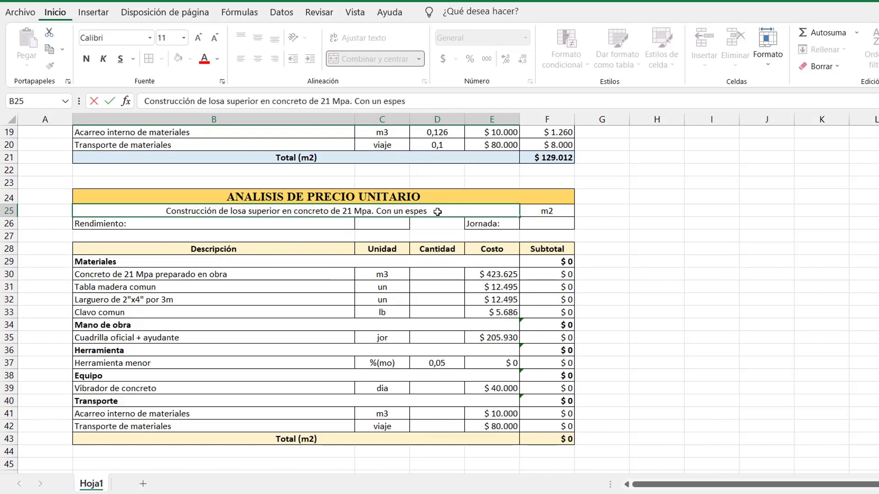
{"action": "type", "text": "or de 0,12m"}
{"action": "scroll", "coordinate": [728, 347], "scroll_direction": "up", "scroll_amount": 1}
{"action": "type", "text": ". No in"}
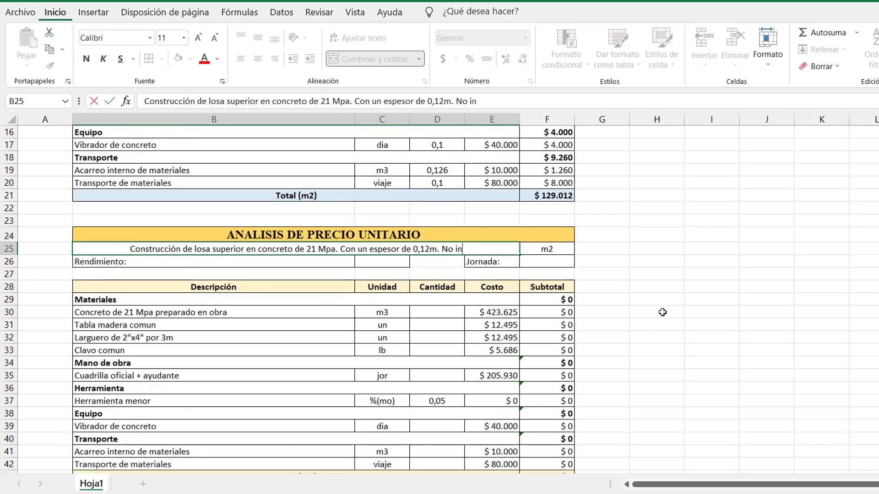
{"action": "type", "text": "cluye acero de refue"}
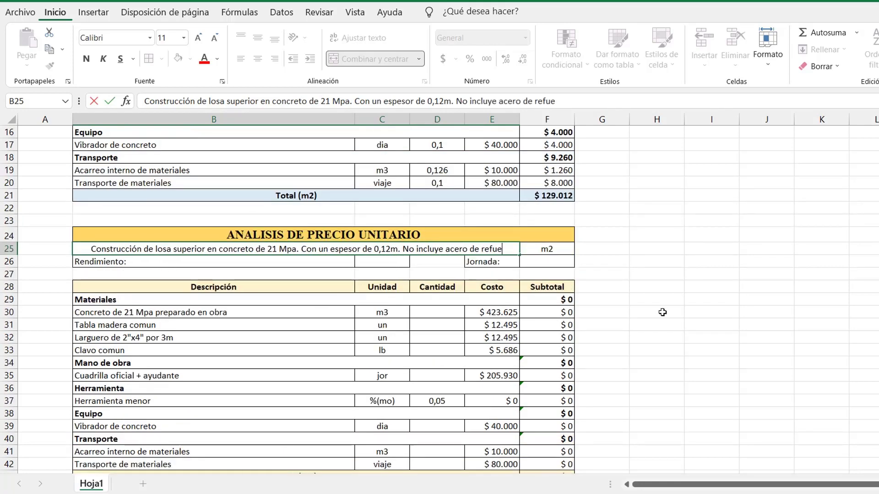
{"action": "type", "text": "rzo"}
{"action": "key", "text": "Tab"}
Set Rendimiento to 1,6 in C26 and Jornada to 8 in F26
{"action": "scroll", "coordinate": [609, 311], "scroll_direction": "down", "scroll_amount": 1}
{"action": "left_click", "coordinate": [400, 236]}
{"action": "type", "text": "1,6"}
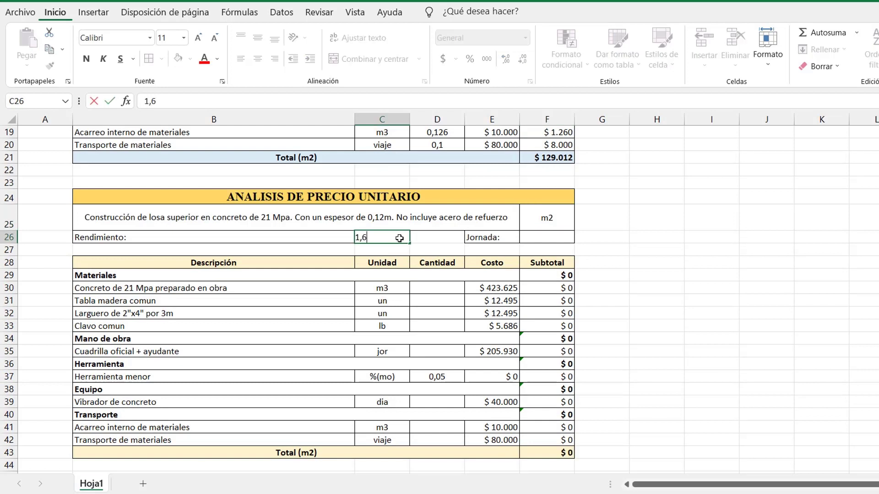
{"action": "key", "text": "Return"}
{"action": "left_click", "coordinate": [551, 235]}
{"action": "type", "text": "8"}
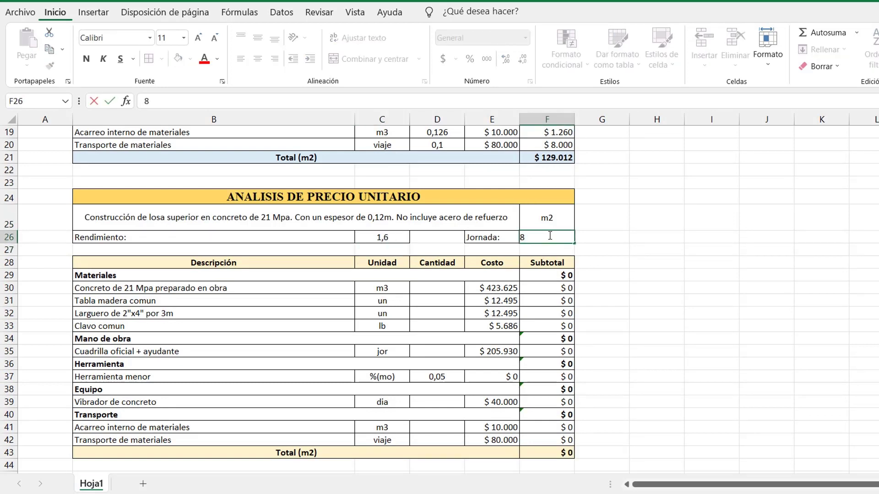
{"action": "key", "text": "Tab"}
{"action": "left_click", "coordinate": [456, 290]}
{"action": "type", "text": "="}
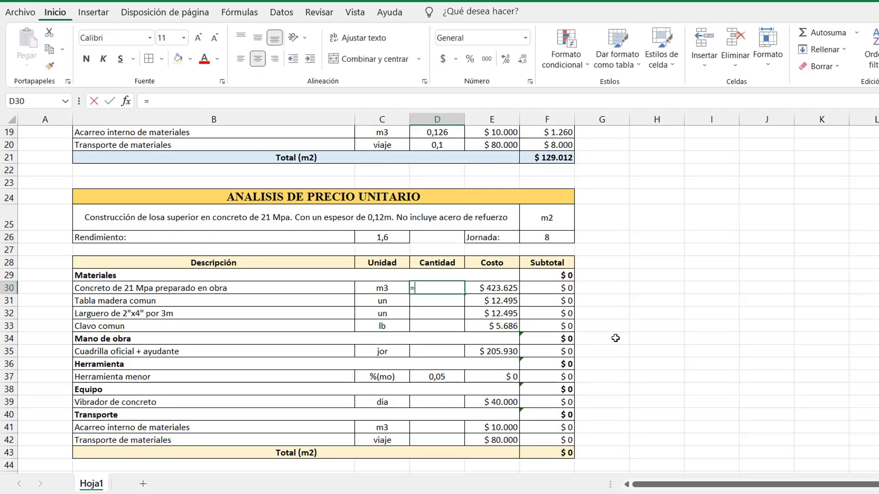
Enter concrete quantity =(0,12*1*1,05) in D30, then 2 for Tabla madera comun and Larguero
{"action": "type", "text": "(0,12*1*1"}
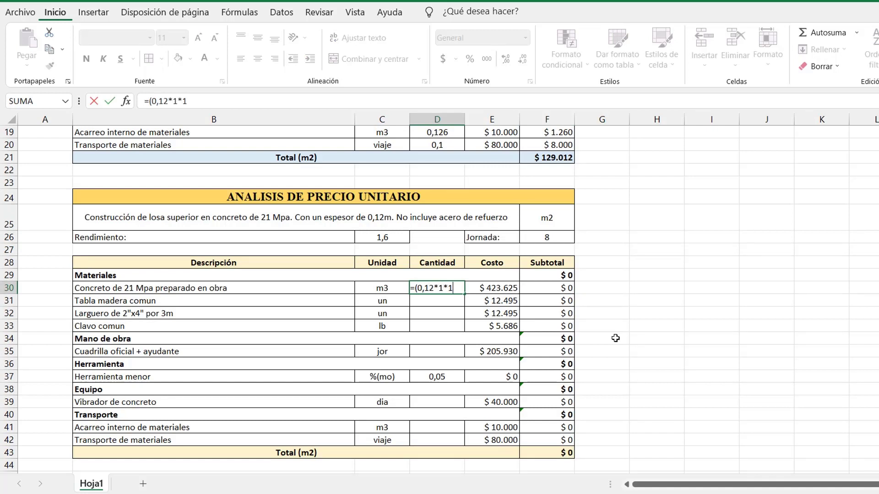
{"action": "type", "text": ",05"}
{"action": "key", "text": "Return"}
{"action": "type", "text": "2"}
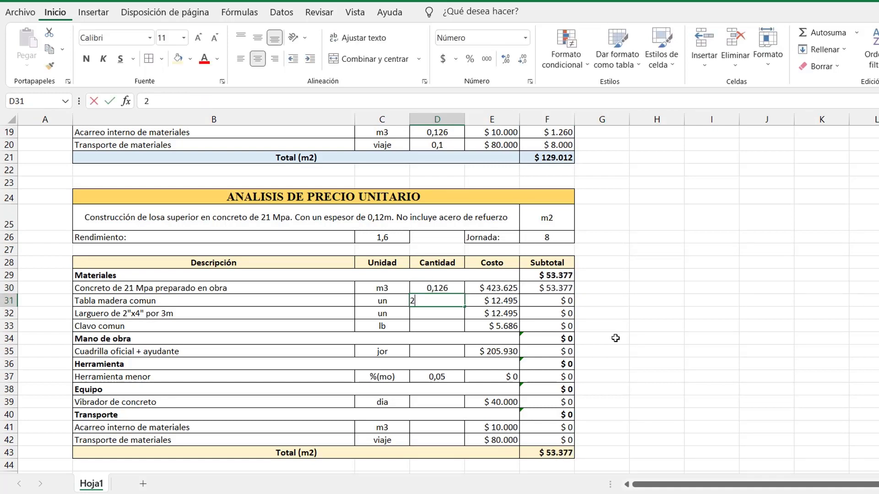
{"action": "key", "text": "Return"}
{"action": "type", "text": "2"}
{"action": "key", "text": "Return"}
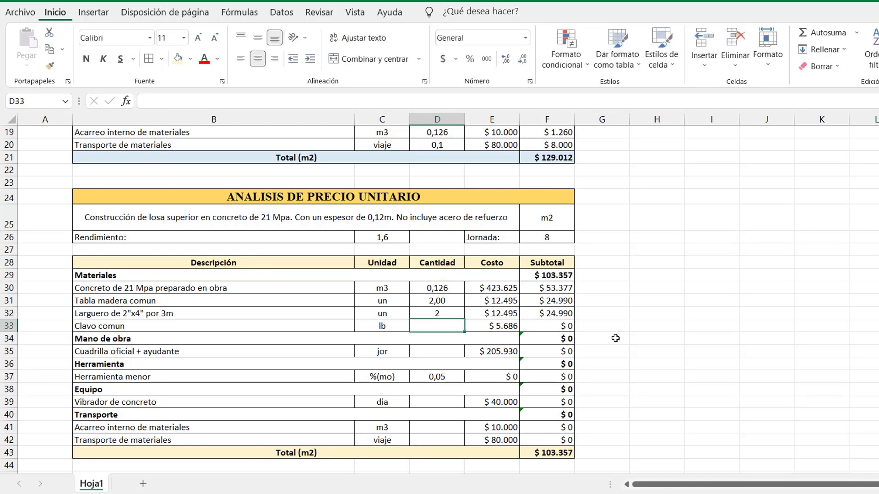
Insert a 'Taco de madera' row above Clavo comun with unit un and quantity 2
{"action": "right_click", "coordinate": [9, 326]}
{"action": "left_click", "coordinate": [40, 218]}
{"action": "left_click", "coordinate": [211, 327]}
{"action": "type", "text": "Taco"}
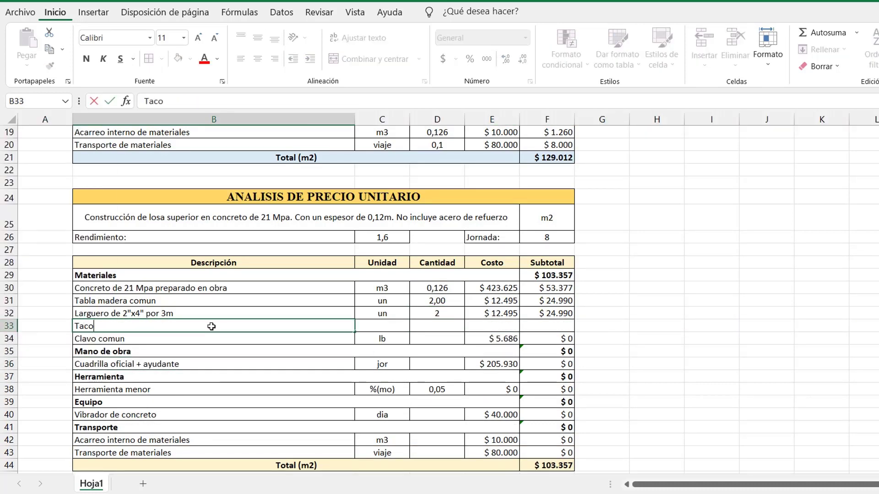
{"action": "type", "text": " de made"}
{"action": "key", "text": "BackSpace"}
{"action": "key", "text": "BackSpace"}
{"action": "key", "text": "BackSpace"}
{"action": "type", "text": "de madera"}
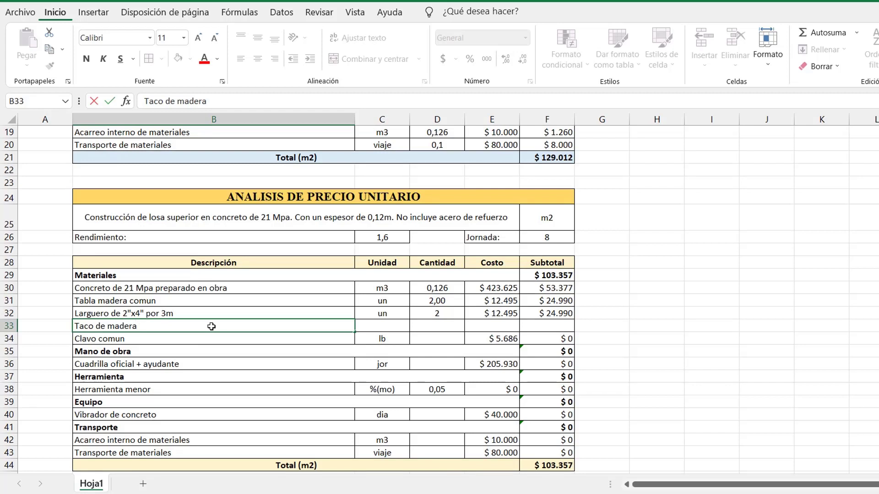
{"action": "left_click", "coordinate": [376, 330]}
{"action": "type", "text": "un"}
{"action": "key", "text": "Tab"}
{"action": "type", "text": "2"}
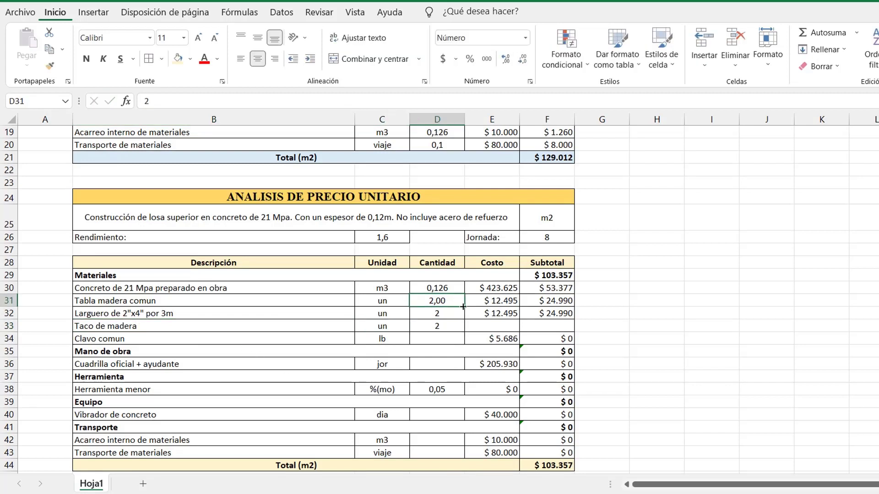
Set the Clavo comun quantity to =0,4, displayed as 0,40
{"action": "left_click", "coordinate": [455, 339]}
{"action": "type", "text": "=0,4"}
{"action": "key", "text": "Return"}
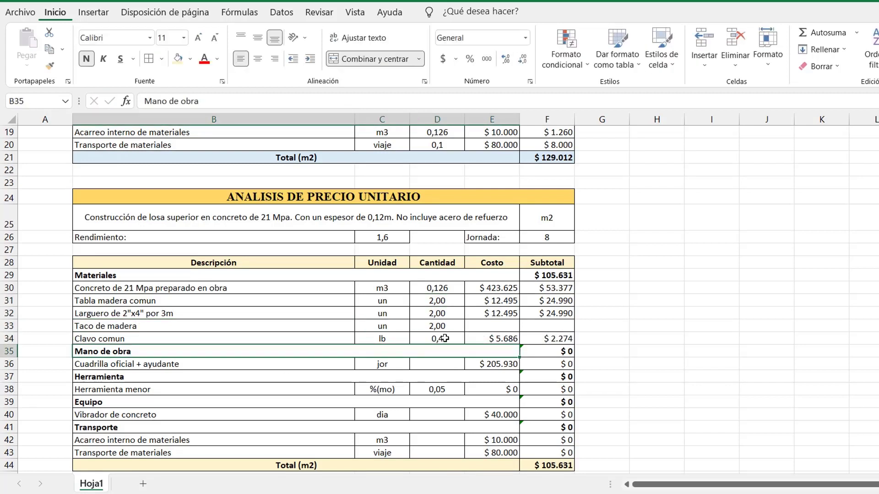
{"action": "left_click", "coordinate": [451, 335]}
{"action": "left_click", "coordinate": [505, 58]}
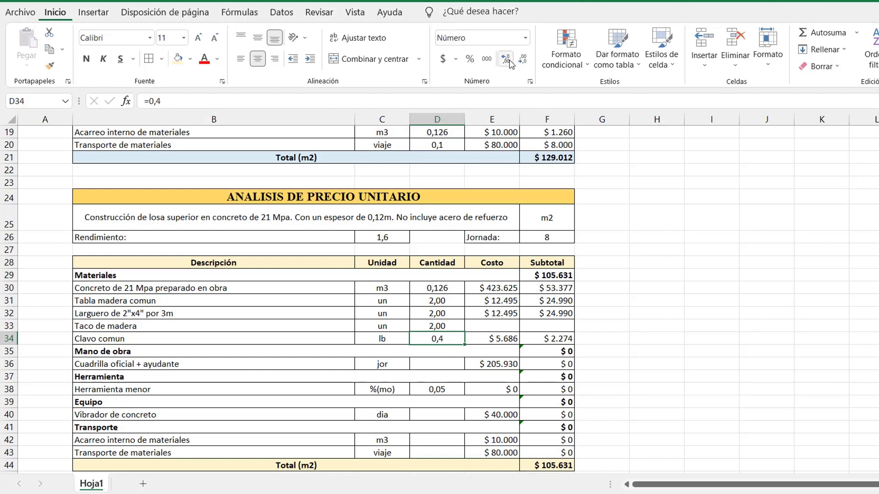
{"action": "left_click", "coordinate": [441, 365]}
Set the labour crew quantity to =1/C26, shown rounded as 0,63
{"action": "type", "text": "=1/"}
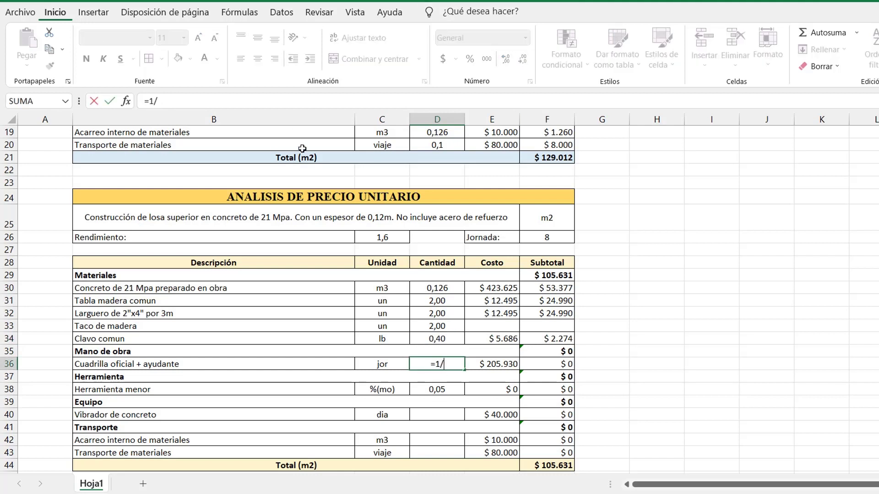
{"action": "left_click", "coordinate": [366, 236]}
{"action": "key", "text": "Return"}
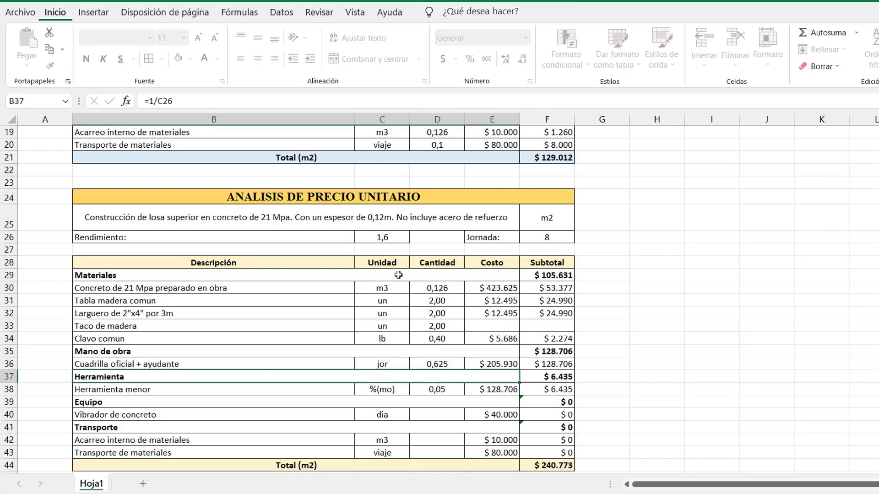
{"action": "left_click", "coordinate": [457, 366]}
{"action": "left_click", "coordinate": [523, 58]}
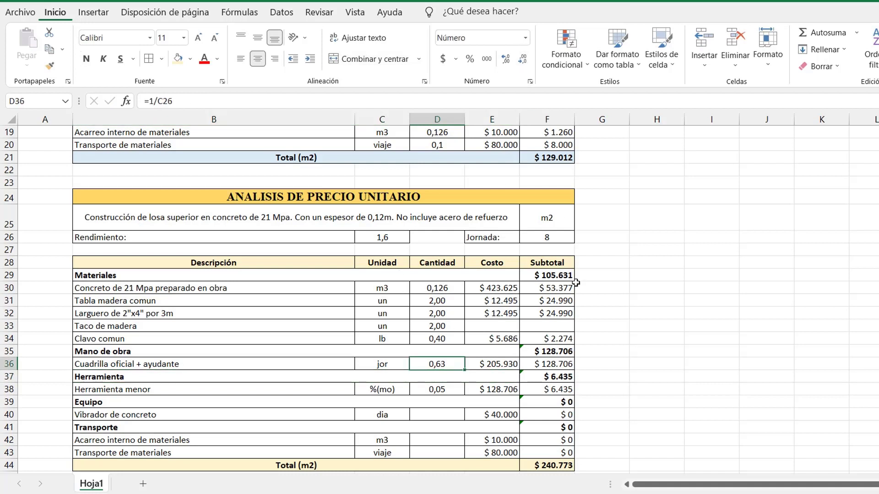
Set vibrator quantity =1/10, haulage =D30 and transport =1/10
{"action": "left_click", "coordinate": [446, 416]}
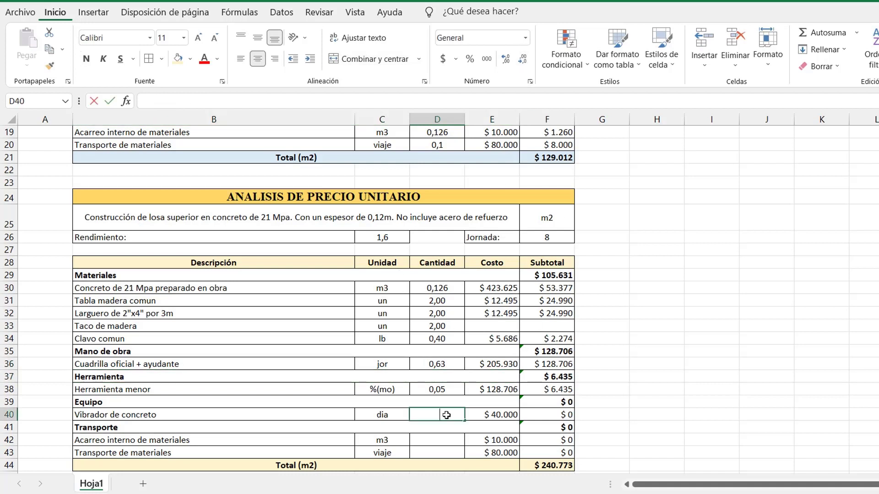
{"action": "type", "text": "=1/10"}
{"action": "key", "text": "Return"}
{"action": "left_click", "coordinate": [442, 443]}
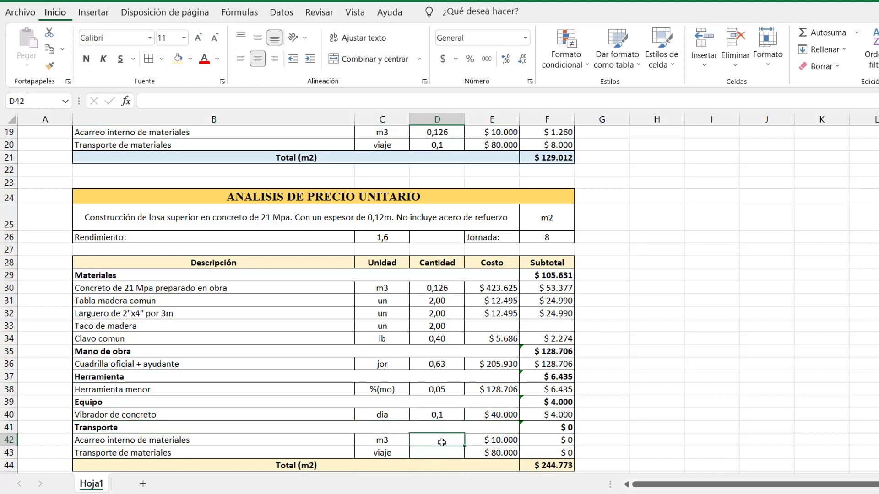
{"action": "type", "text": "="}
{"action": "left_click", "coordinate": [439, 289]}
{"action": "key", "text": "Return"}
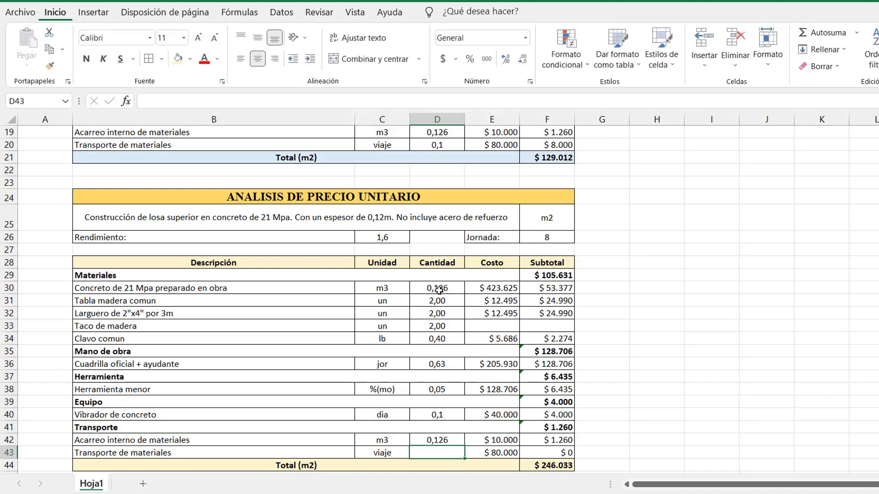
{"action": "type", "text": "=1/10"}
{"action": "key", "text": "Return"}
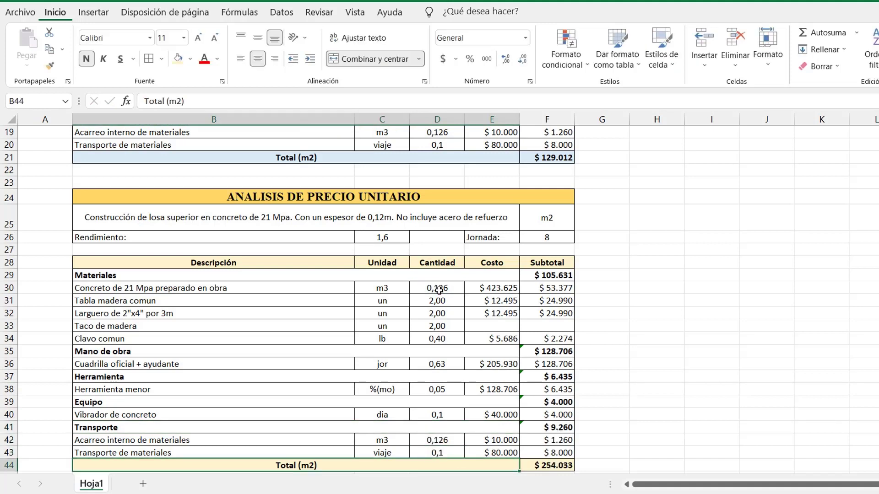
Copy the subtotal formula down to F33 and enter the Taco de madera cost 8000 in E33
{"action": "left_click", "coordinate": [560, 314]}
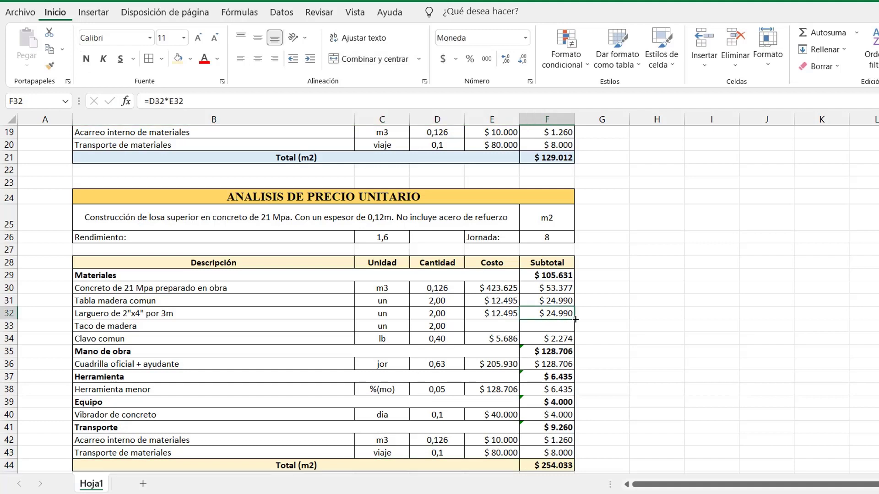
{"action": "left_click_drag", "start_coordinate": [574, 319], "coordinate": [574, 330]}
{"action": "left_click", "coordinate": [547, 326]}
{"action": "left_click", "coordinate": [503, 324]}
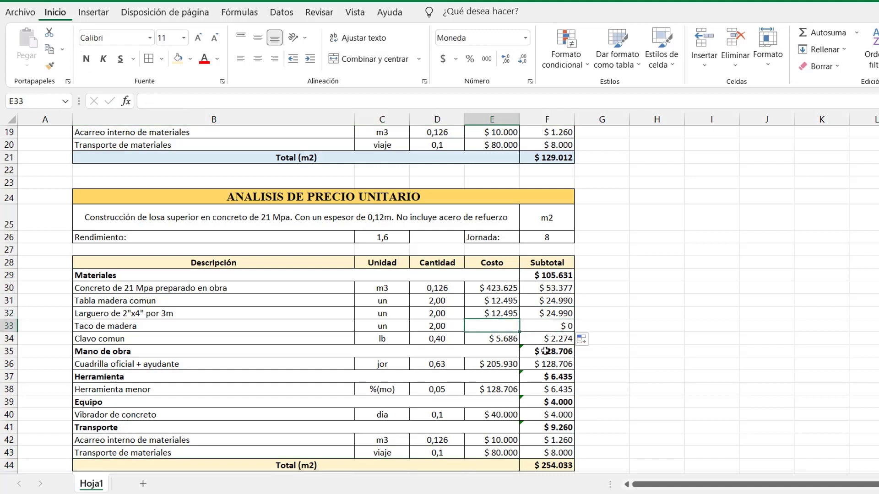
{"action": "type", "text": "8000"}
{"action": "key", "text": "Return"}
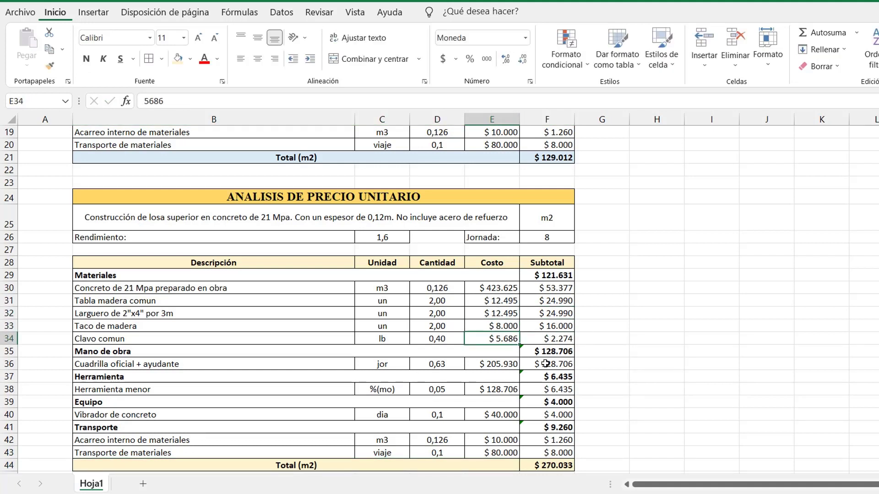
Review the materials sum formula SUMA(F30:F34) in F29 and the tool cost formula in E38
{"action": "scroll", "coordinate": [615, 343], "scroll_direction": "down", "scroll_amount": 1}
{"action": "key", "text": "Right"}
{"action": "key", "text": "Up"}
{"action": "key", "text": "Up"}
{"action": "key", "text": "Up"}
{"action": "key", "text": "F2"}
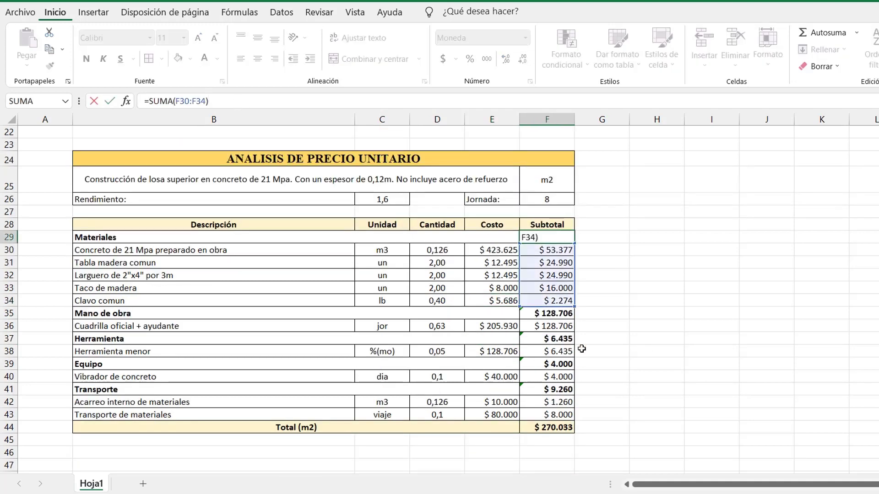
{"action": "key", "text": "Return"}
{"action": "left_click", "coordinate": [498, 352]}
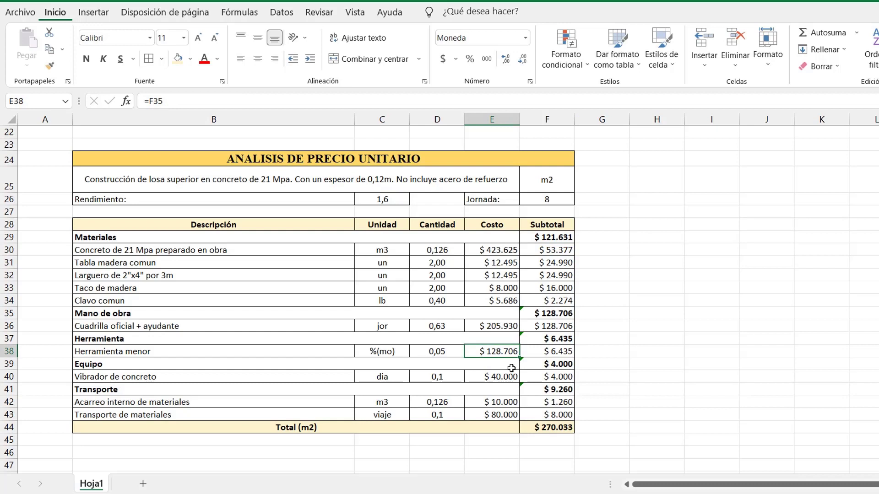
{"action": "left_click", "coordinate": [615, 381]}
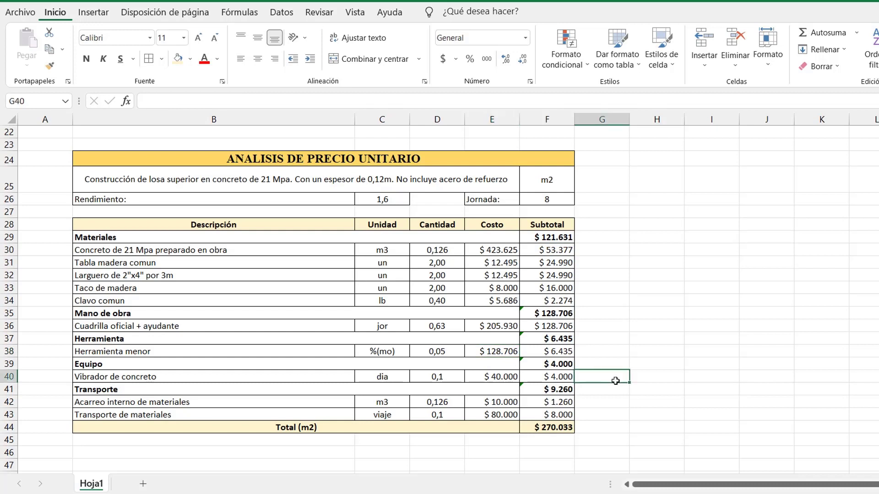
{"action": "left_click", "coordinate": [562, 428]}
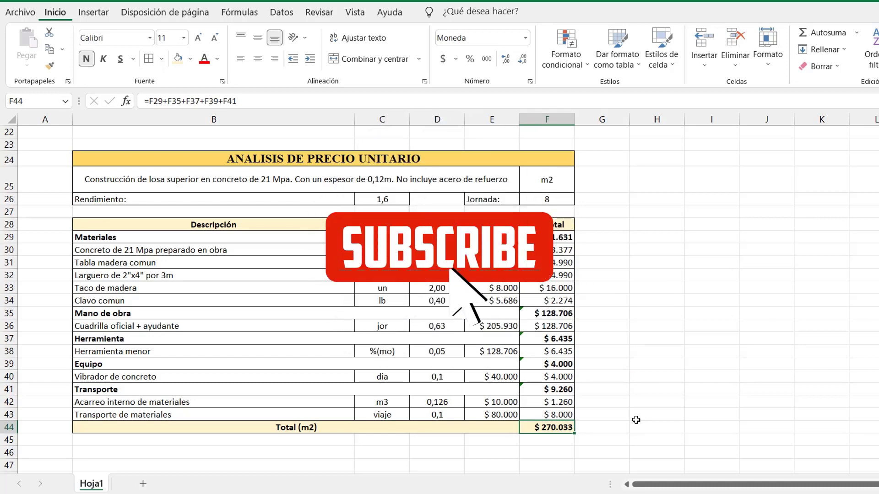
{"action": "scroll", "coordinate": [628, 436], "scroll_direction": "up", "scroll_amount": 3}
{"action": "scroll", "coordinate": [634, 436], "scroll_direction": "up", "scroll_amount": 2}
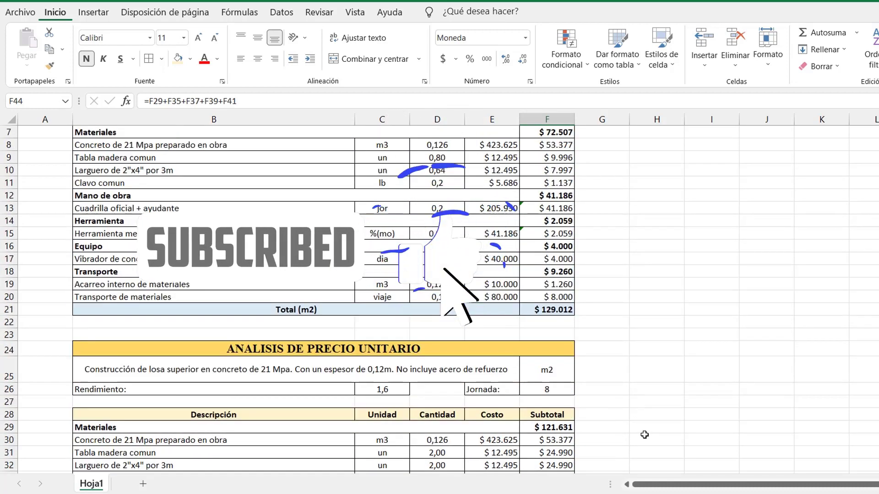
{"action": "scroll", "coordinate": [641, 435], "scroll_direction": "up", "scroll_amount": 2}
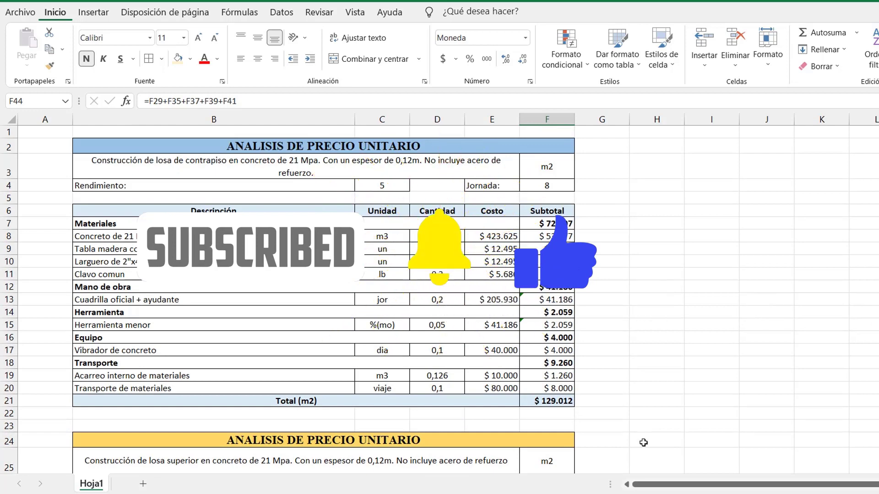
{"action": "scroll", "coordinate": [643, 443], "scroll_direction": "down", "scroll_amount": 3}
{"action": "scroll", "coordinate": [643, 441], "scroll_direction": "down", "scroll_amount": 2}
{"action": "scroll", "coordinate": [641, 439], "scroll_direction": "down", "scroll_amount": 2}
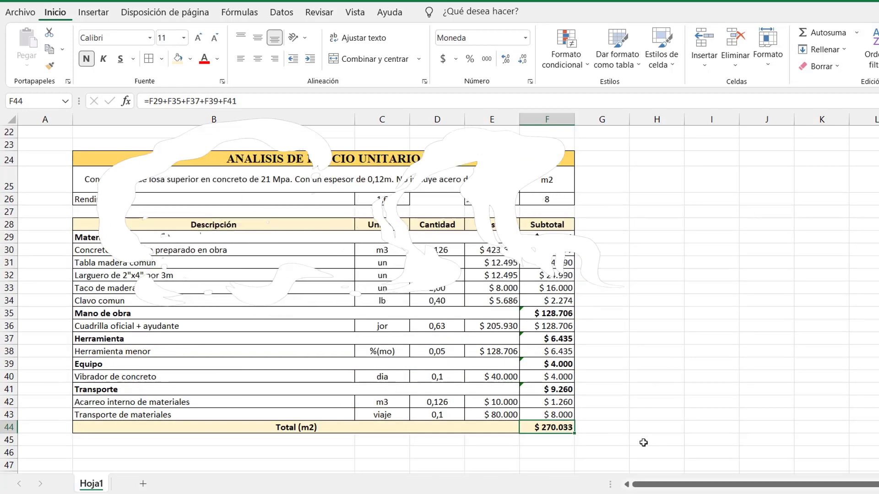